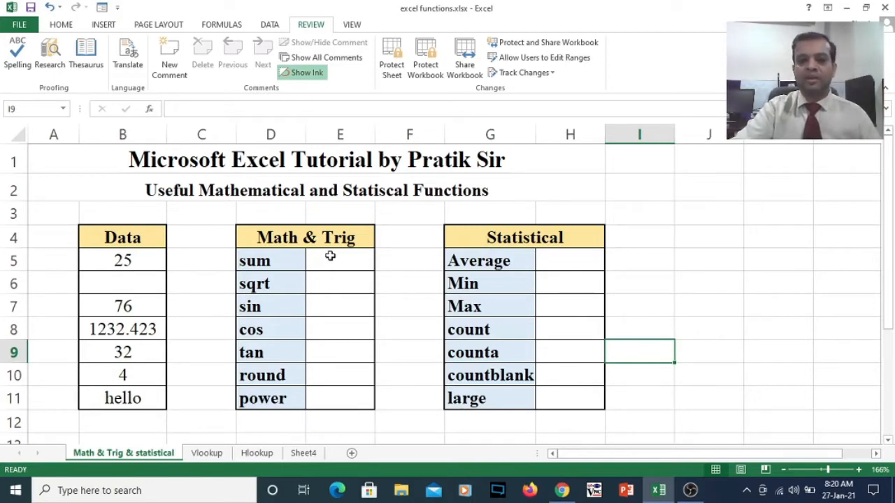
- Enter a SUM formula in cell E5 that totals the data range B5:B10
click(328, 256)
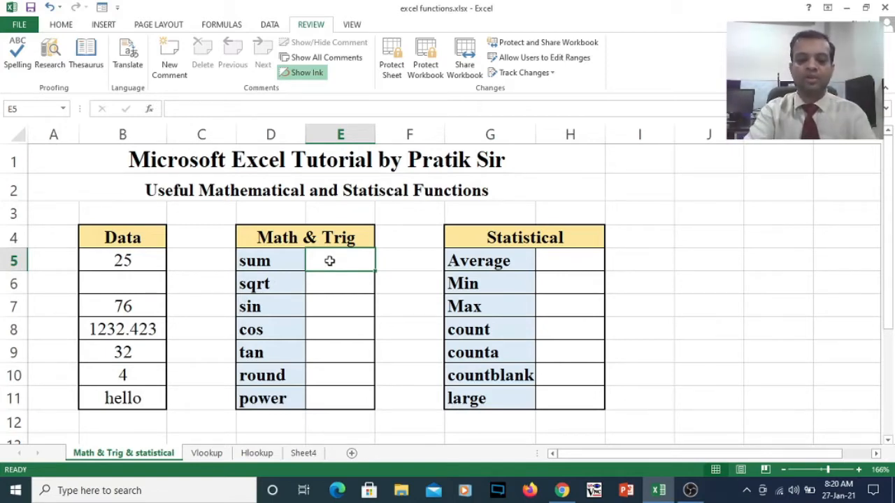
text(=sum)
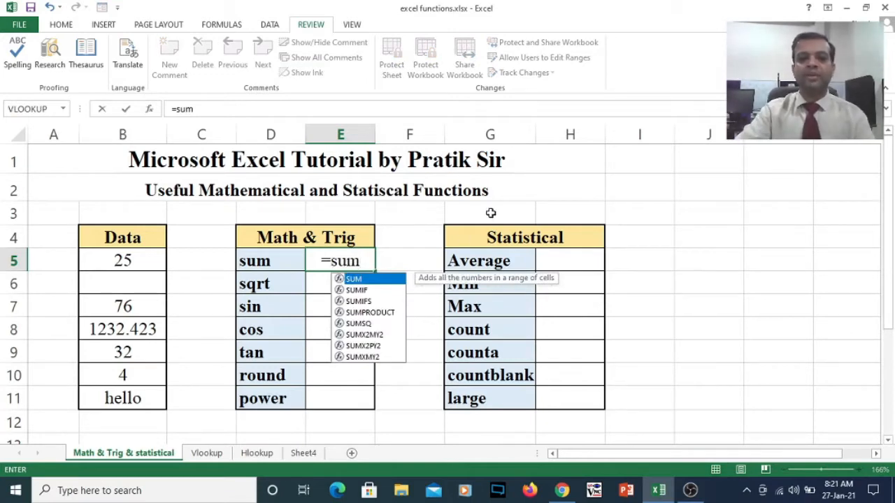
text(()
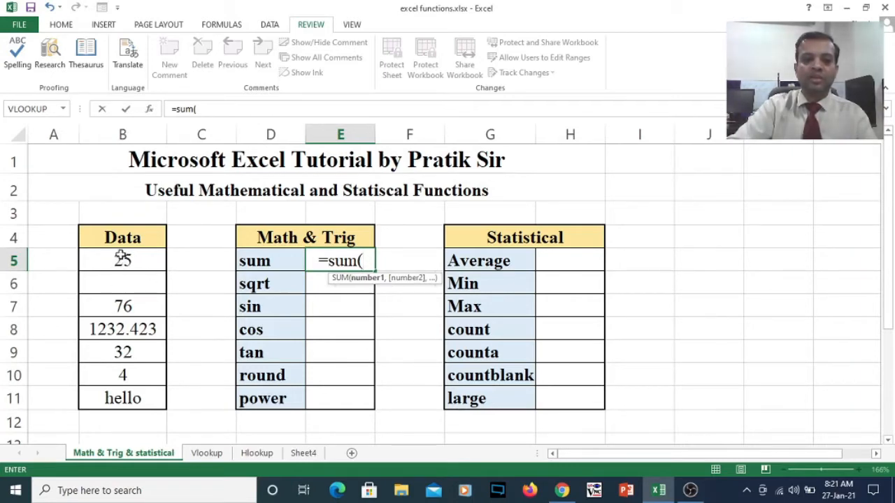
drag(123, 256, 119, 373)
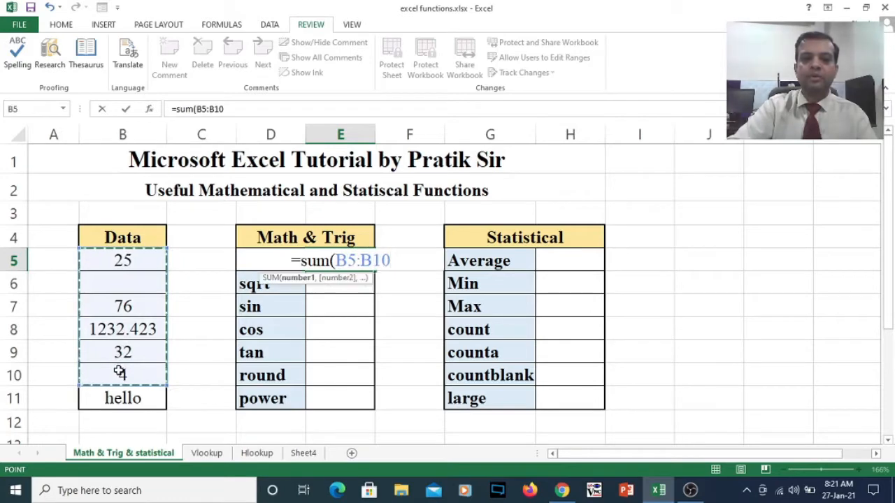
text())
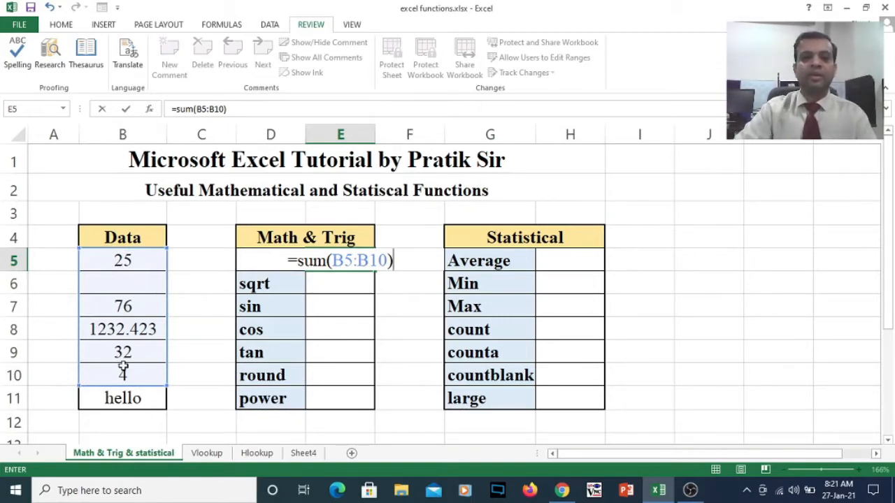
key(Return)
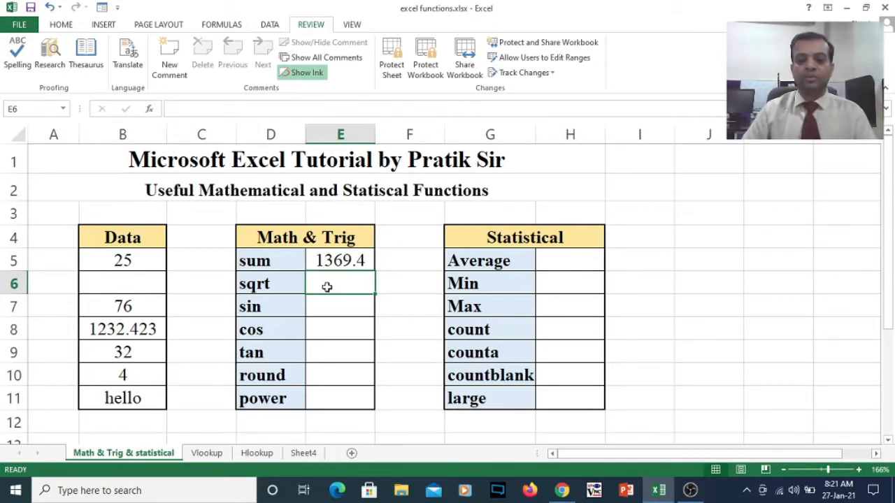
- Enter the formula =sqrt(25) in cell E6 beside the sqrt label
text(=)
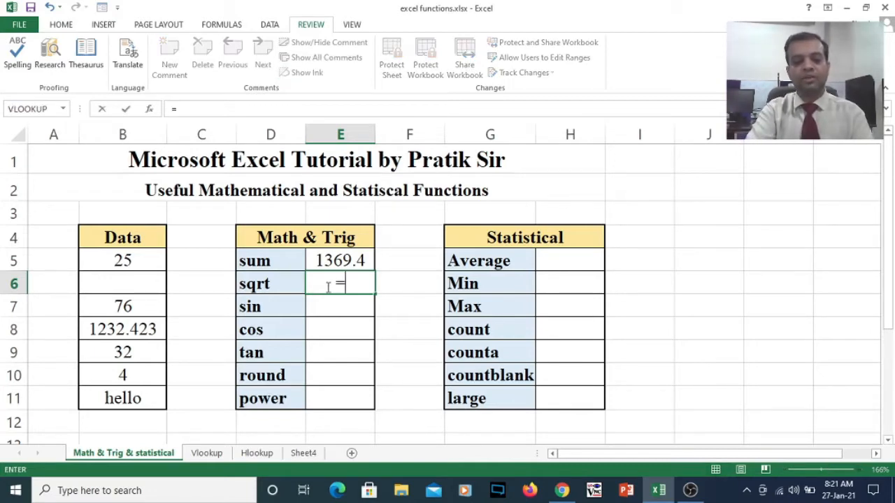
text(sqrt()
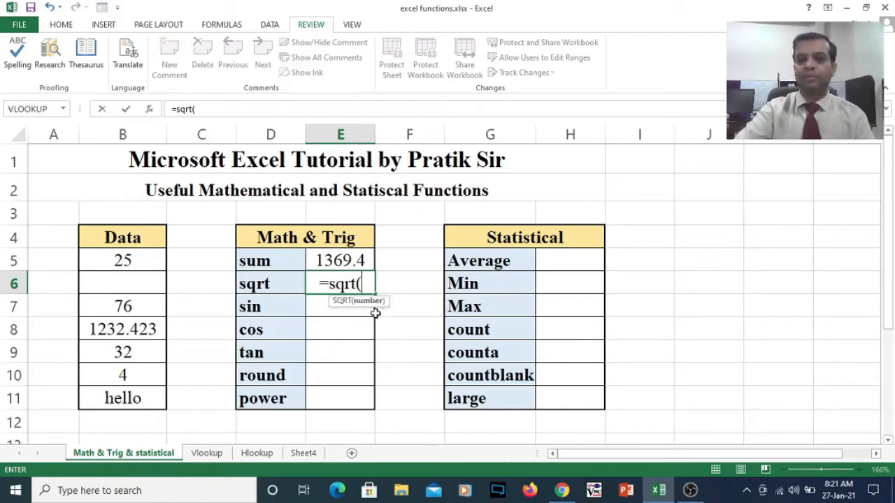
text(2)
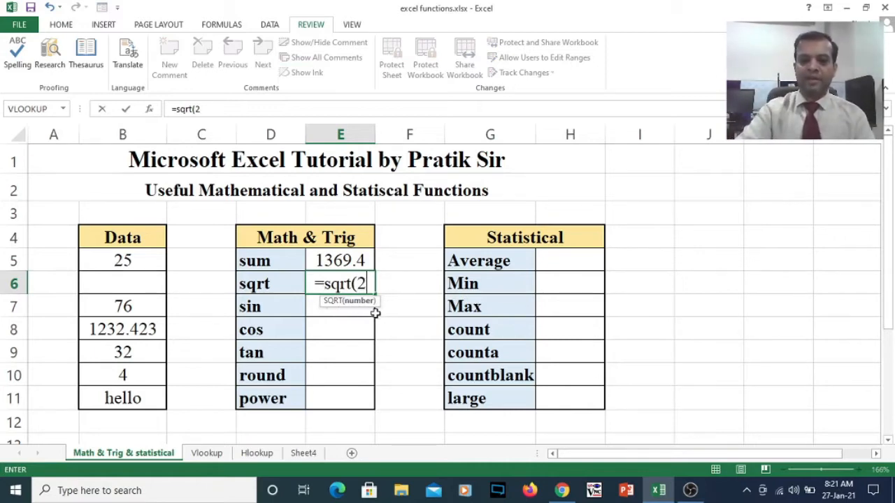
text(5))
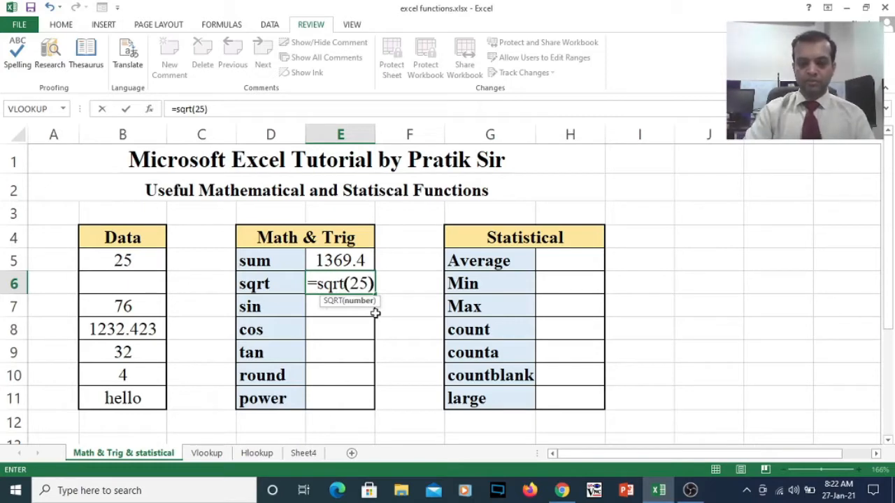
key(Return)
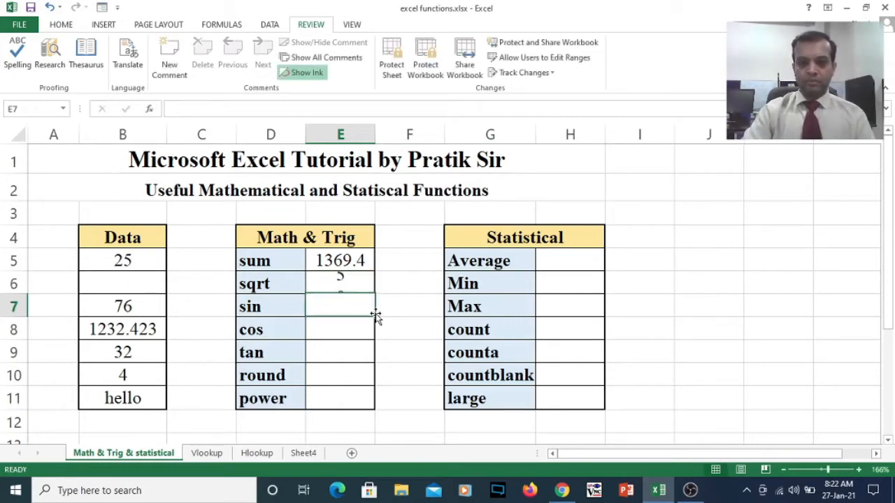
- Replace the fixed number in the SQRT formula in E6 with a reference to cell B5
click(343, 287)
double_click(343, 286)
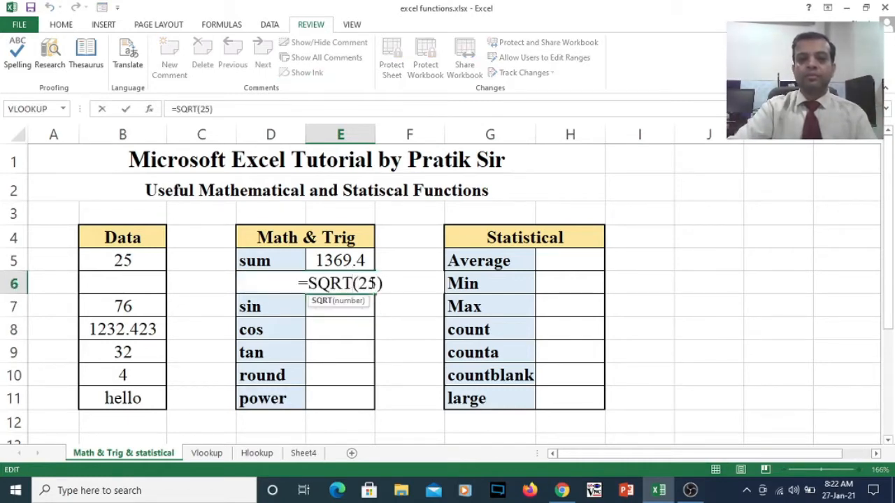
key(BackSpace)
key(BackSpace)
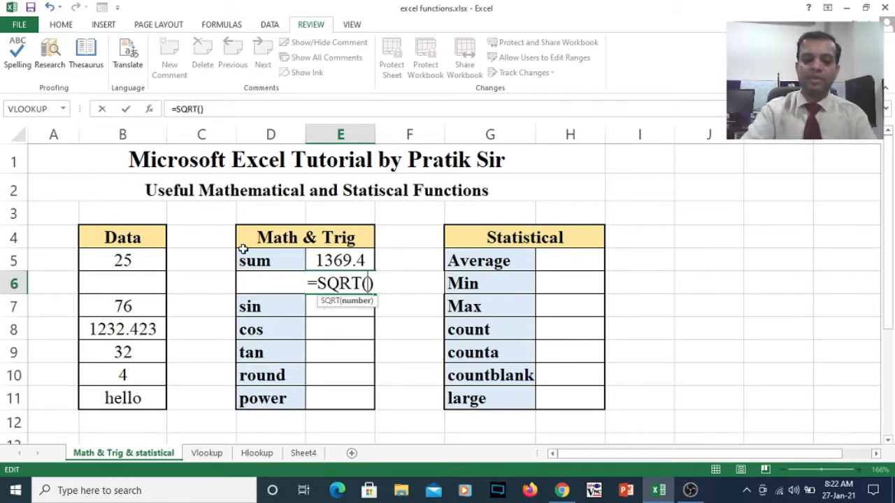
text(b5)
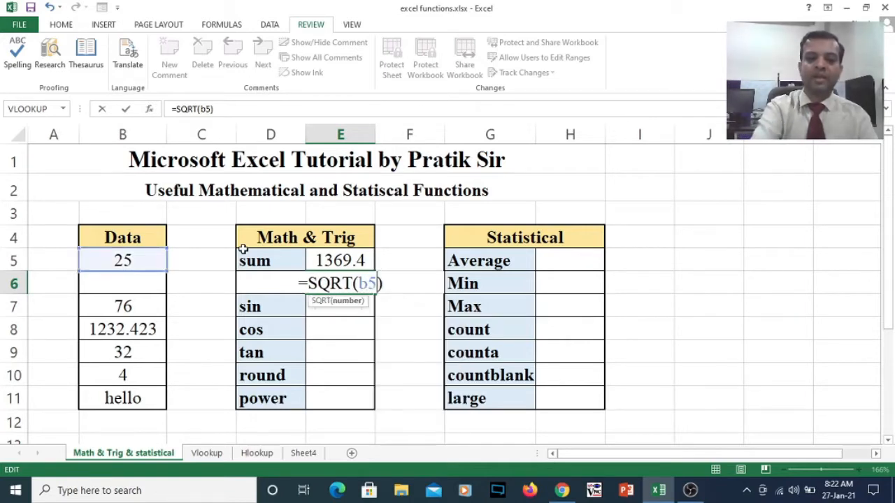
key(Return)
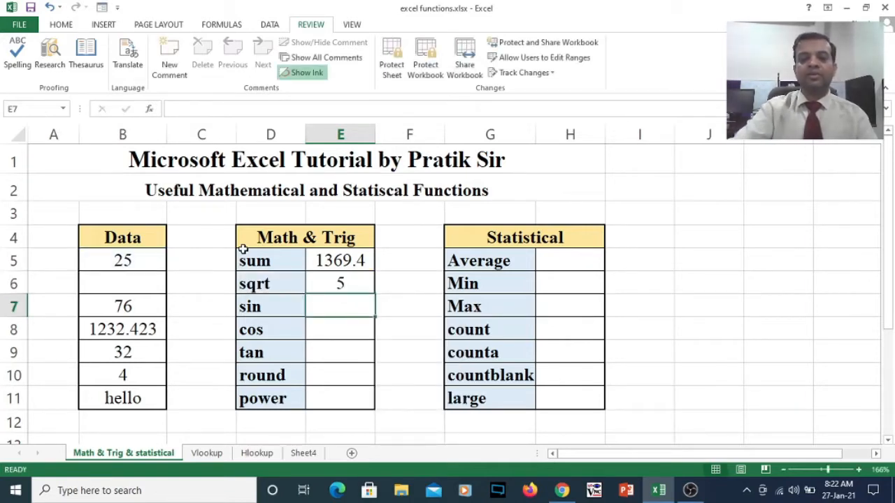
- Test the recalculation of the linked formulas by setting cell B5 to 16 and restoring it to 25
click(149, 261)
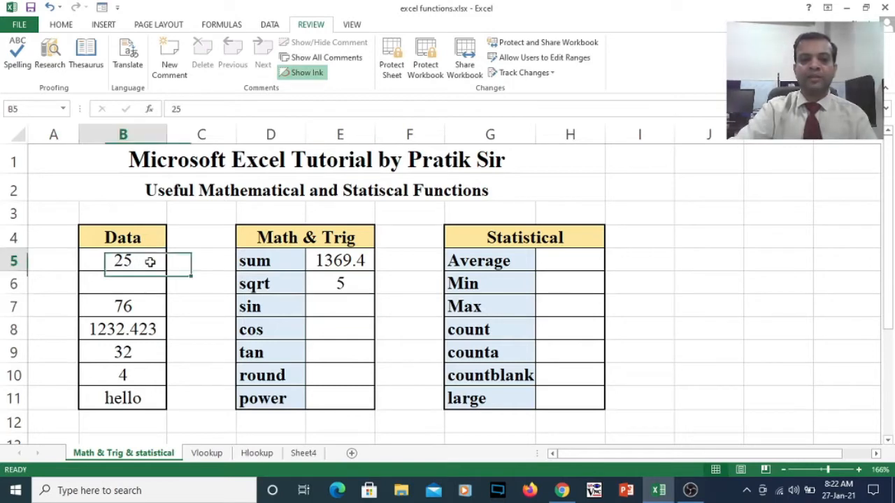
text(16)
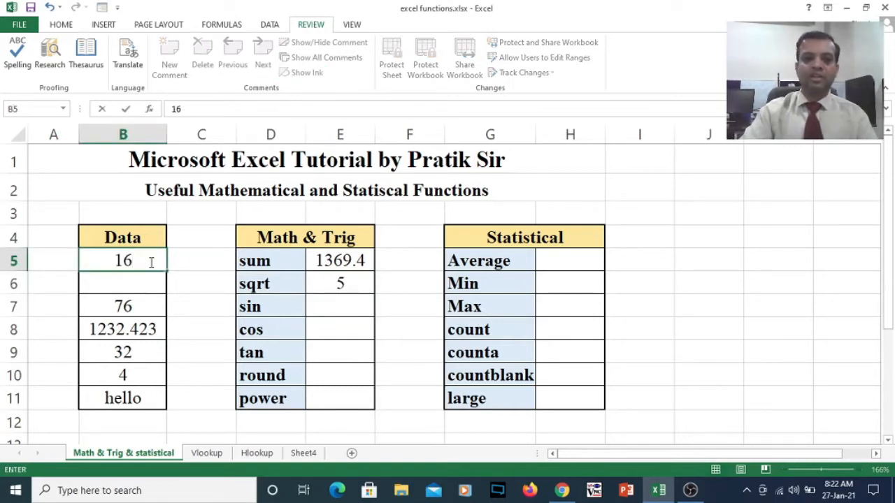
key(Return)
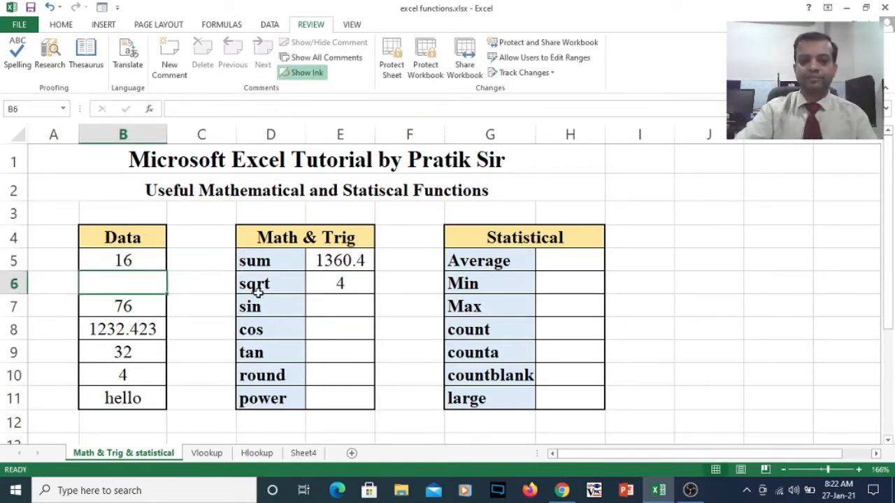
click(135, 260)
text(25)
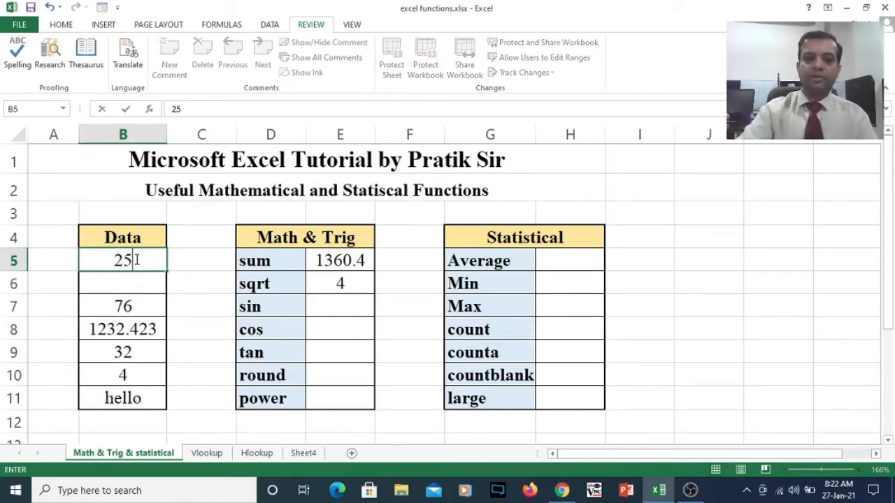
key(Return)
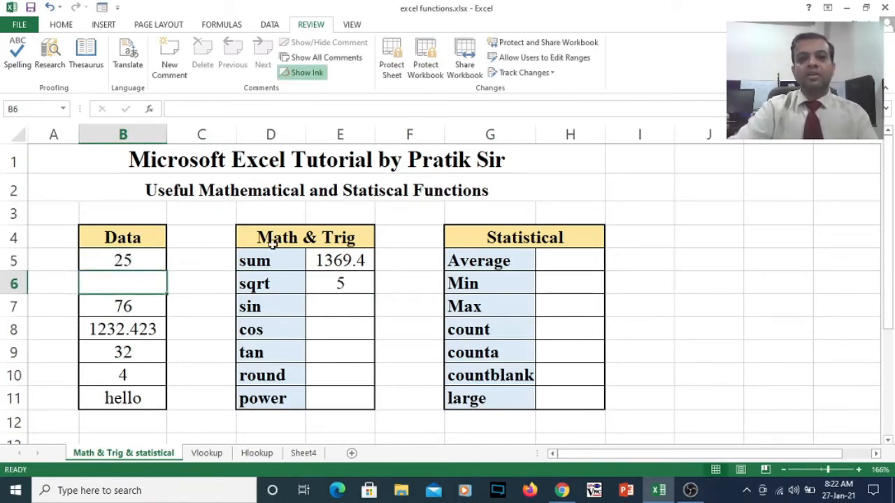
- Enter the formula =sin(30) in cell E7 beside the sin label
click(323, 305)
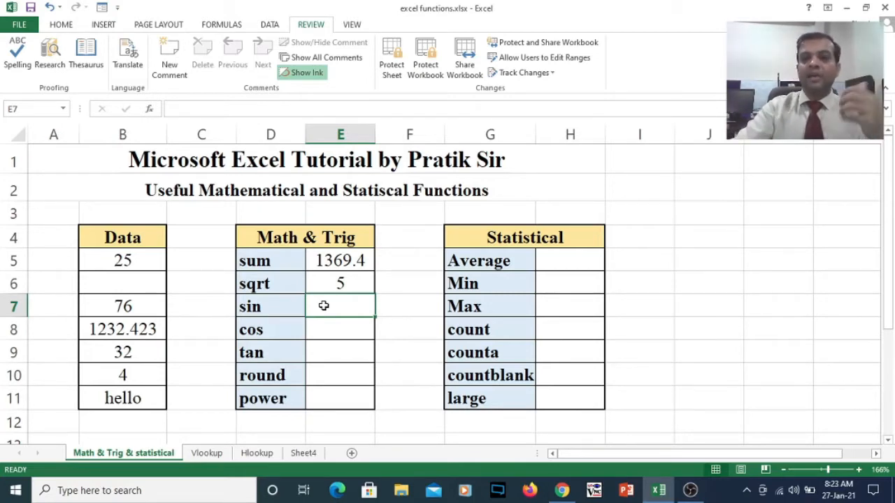
text(=sin(30)
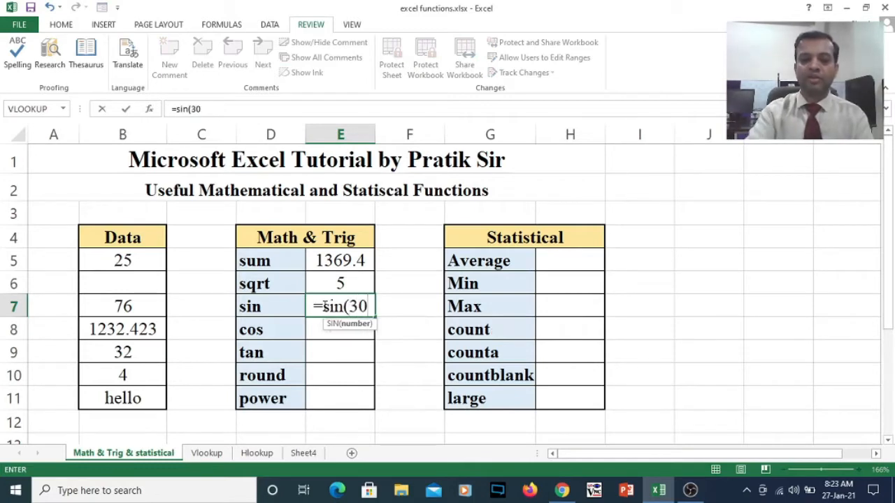
text())
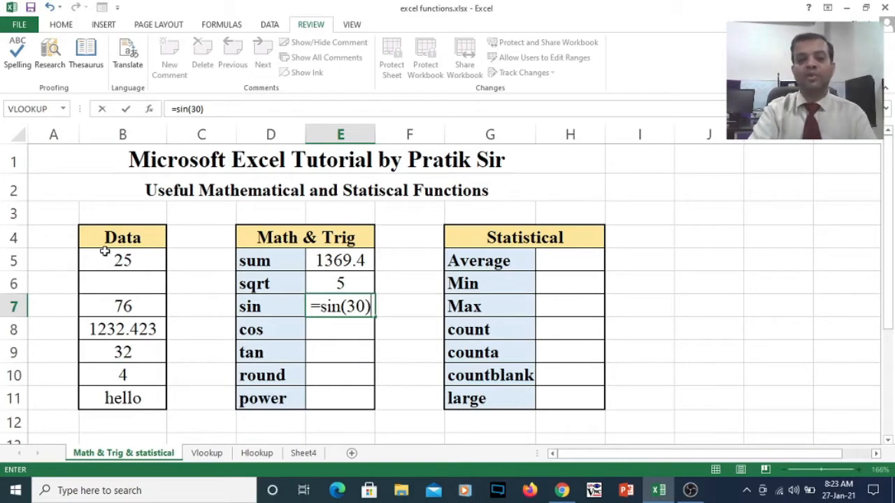
key(Return)
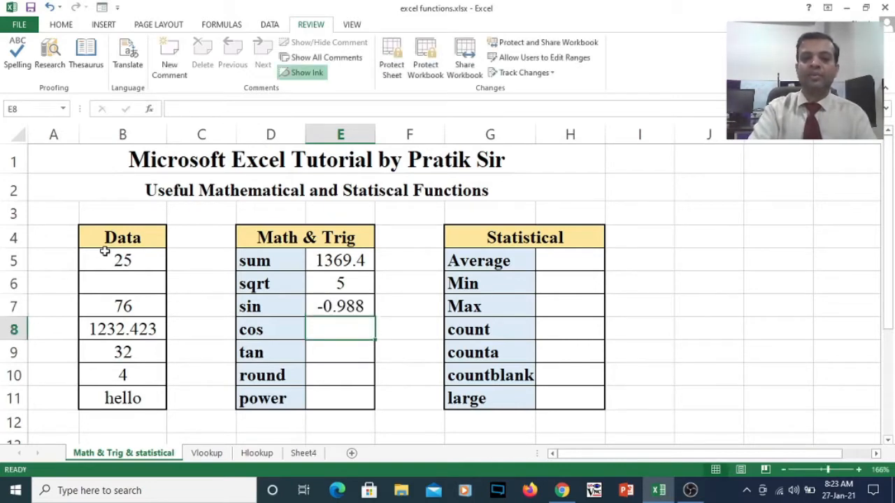
- Enter the formula =cos(60) in cell E8 beside the cos label
key(Down)
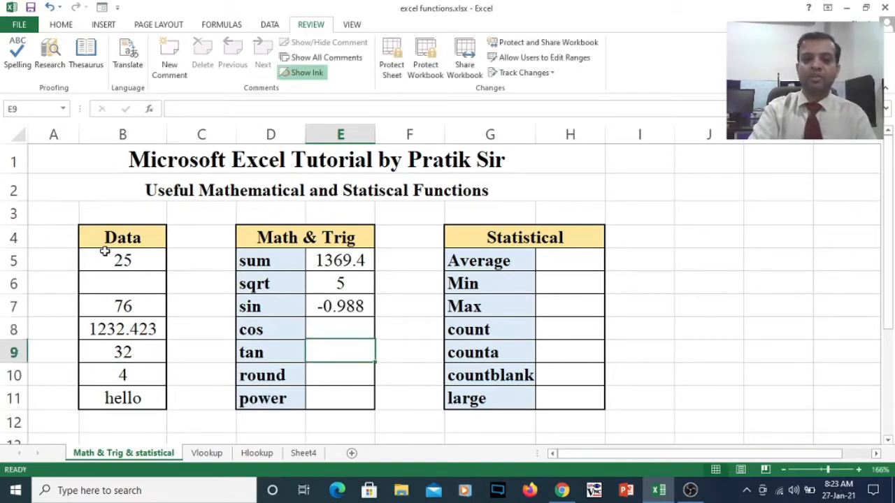
key(Up)
text(=c)
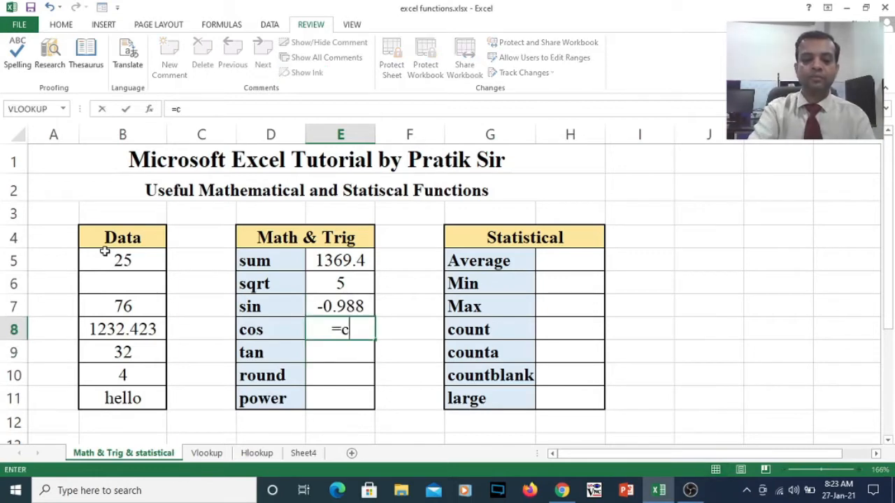
text(os(60))
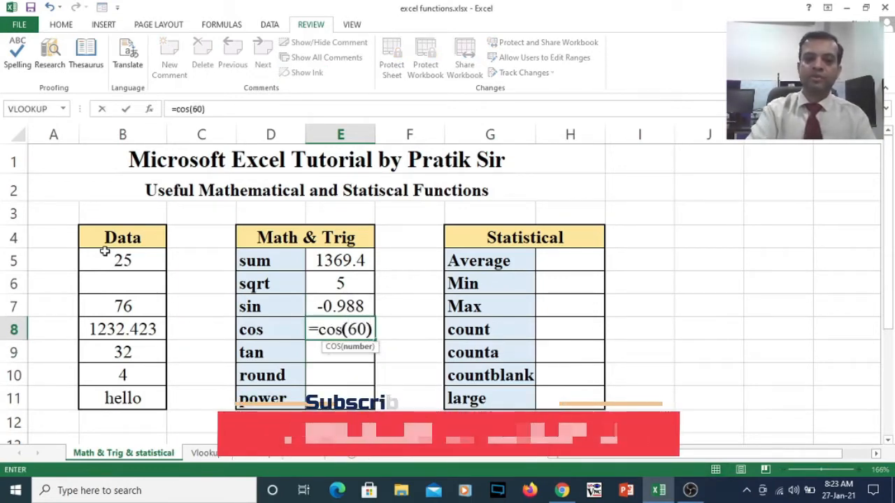
key(Return)
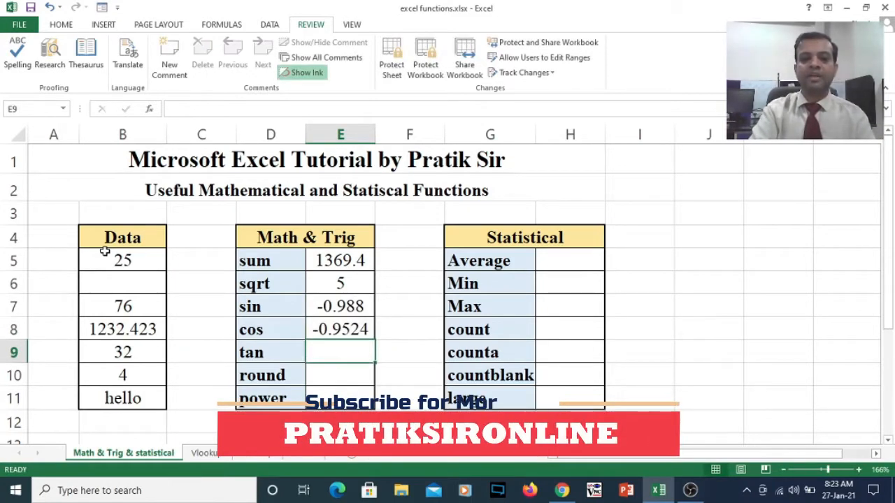
- Enter the formula =tan(30) in cell E9 beside the tan label
key(Down)
key(Up)
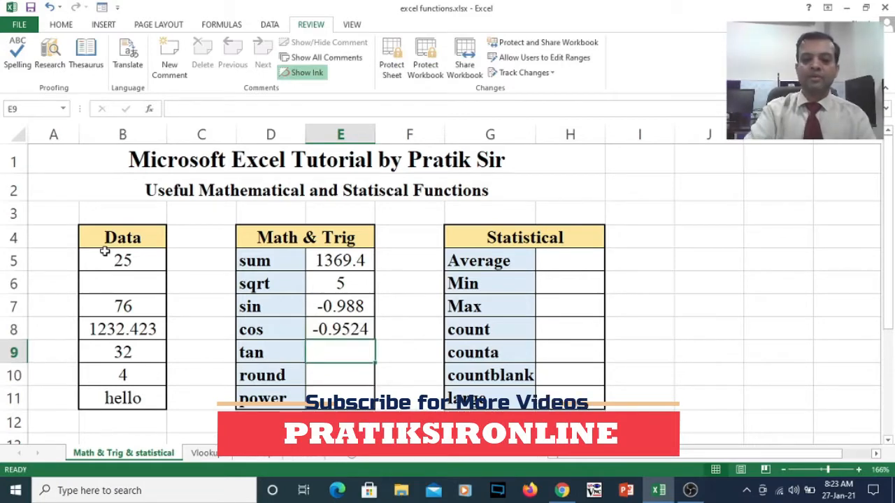
text(=tan()
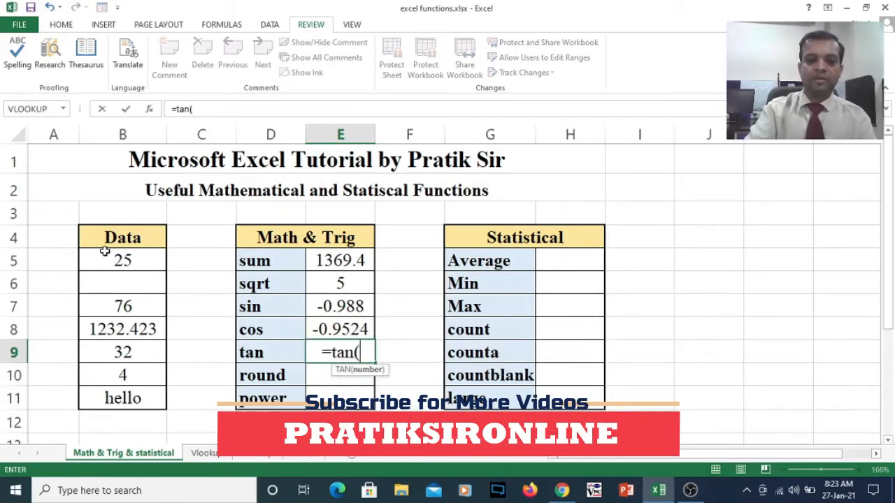
text(30))
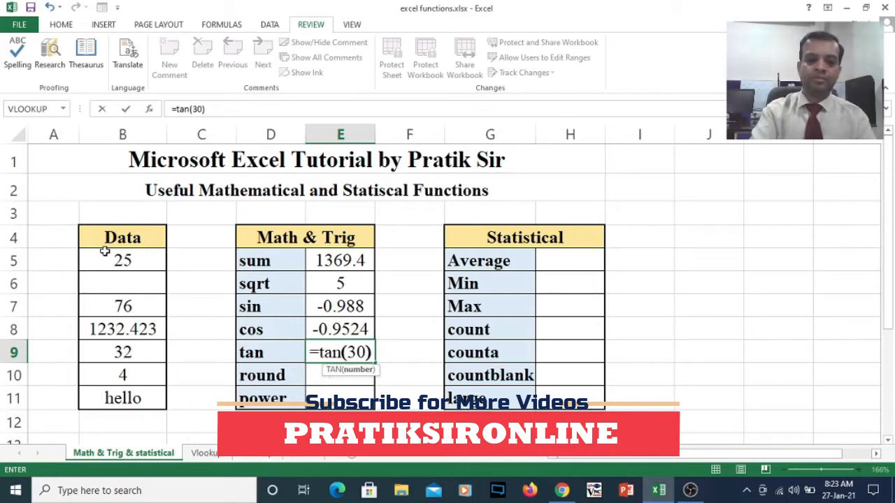
key(Return)
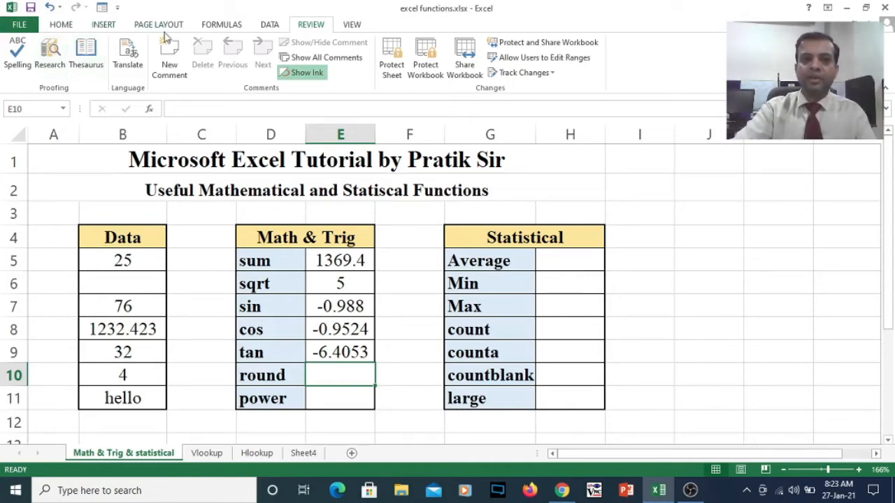
- Look through the library of Math & Trig functions, from ABS down past POWER, without inserting one
click(228, 25)
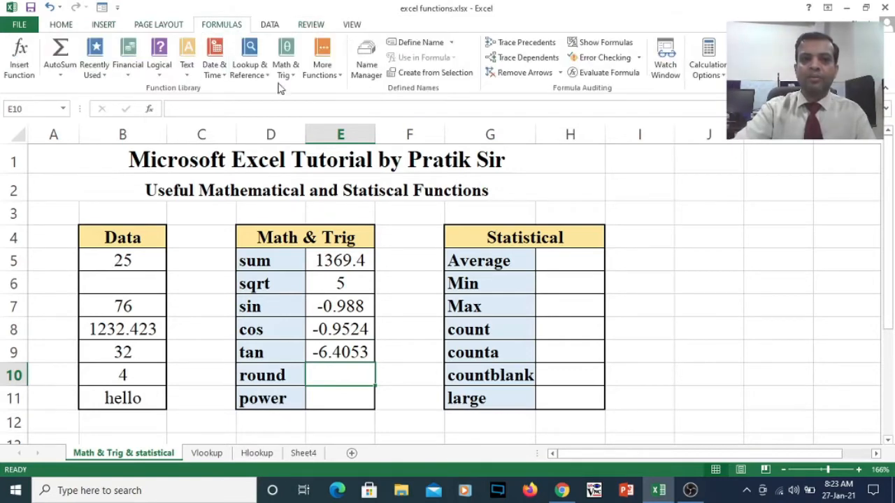
click(298, 78)
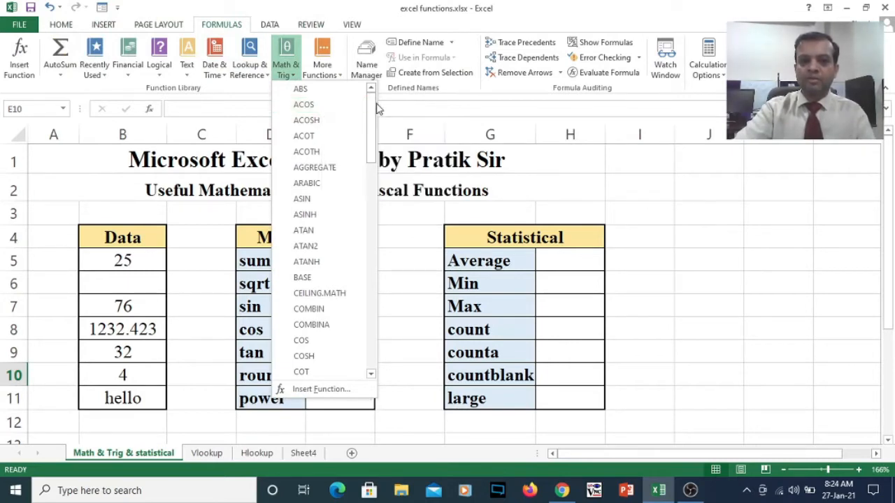
drag(371, 111, 370, 122)
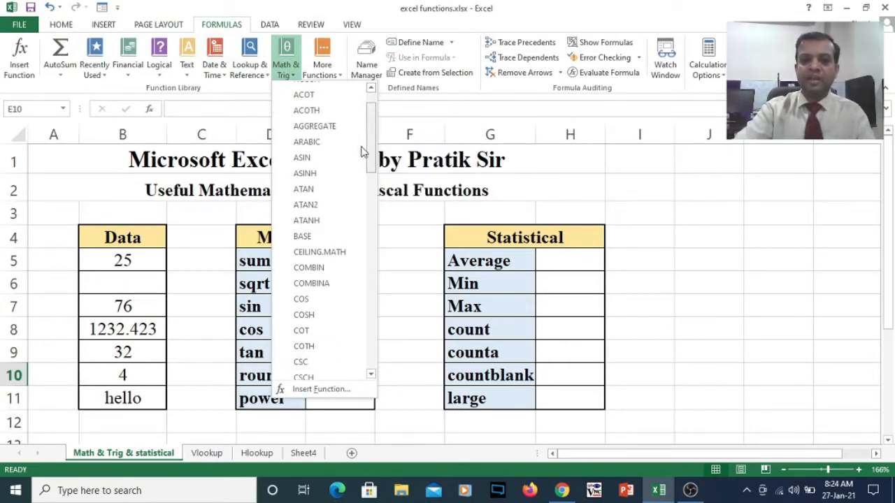
drag(371, 160, 371, 182)
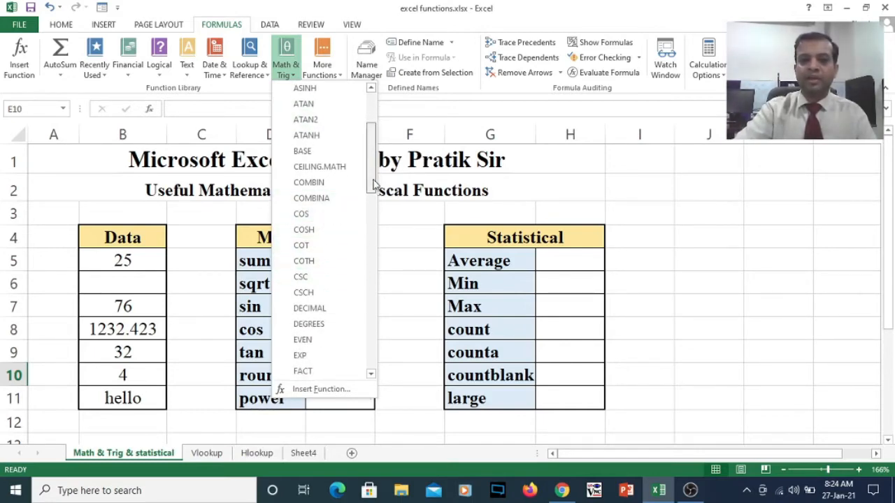
drag(371, 185, 369, 247)
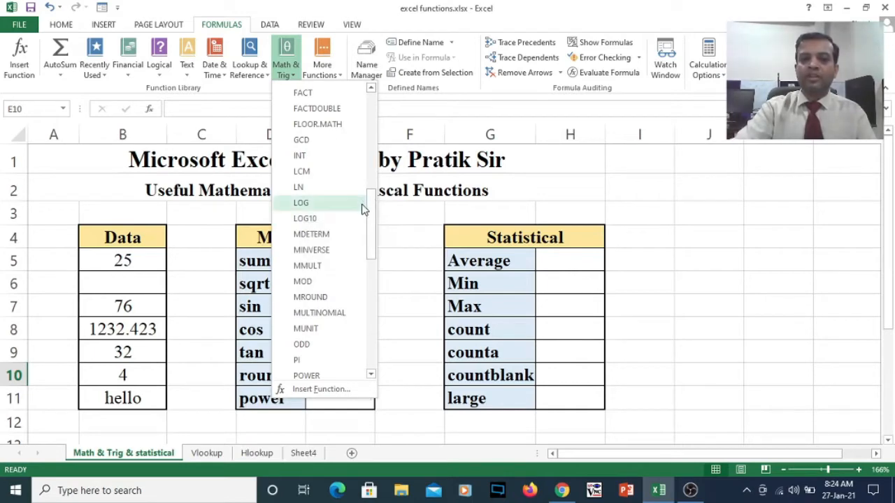
drag(368, 209, 375, 322)
click(394, 297)
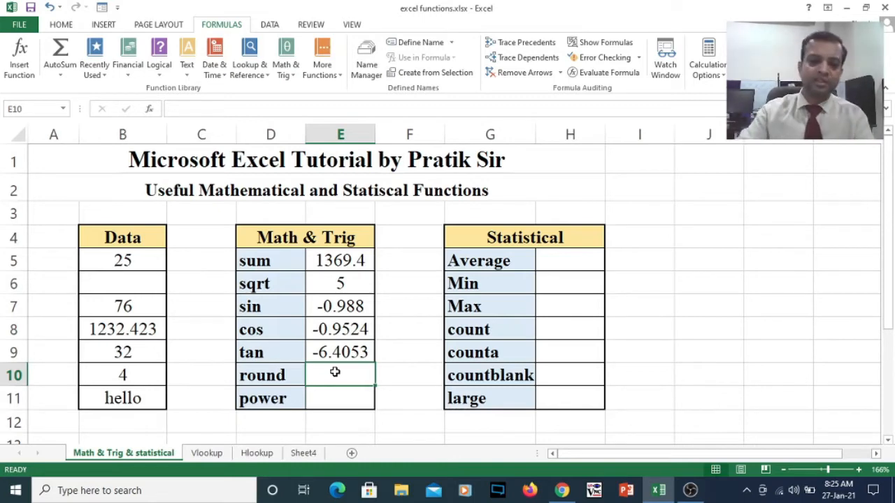
- Enter the formula =round(B8,2) in cell E10 beside the round label and widen column E to show full values
text(=)
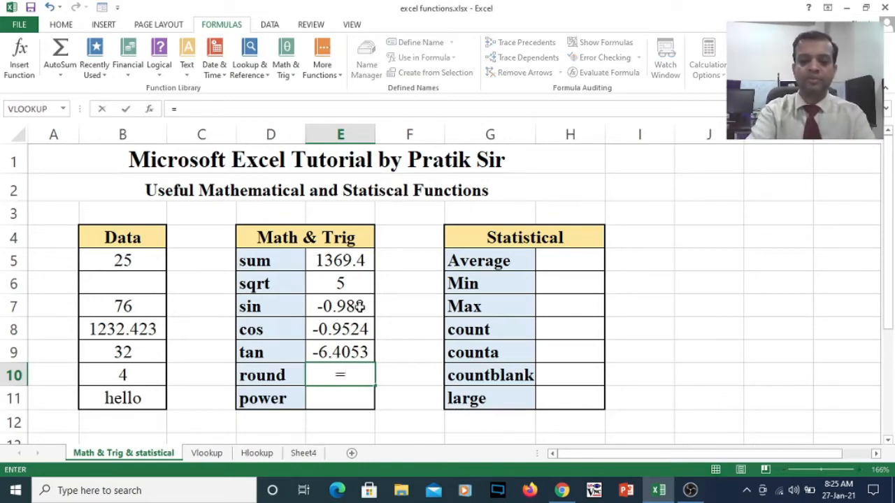
text(round)
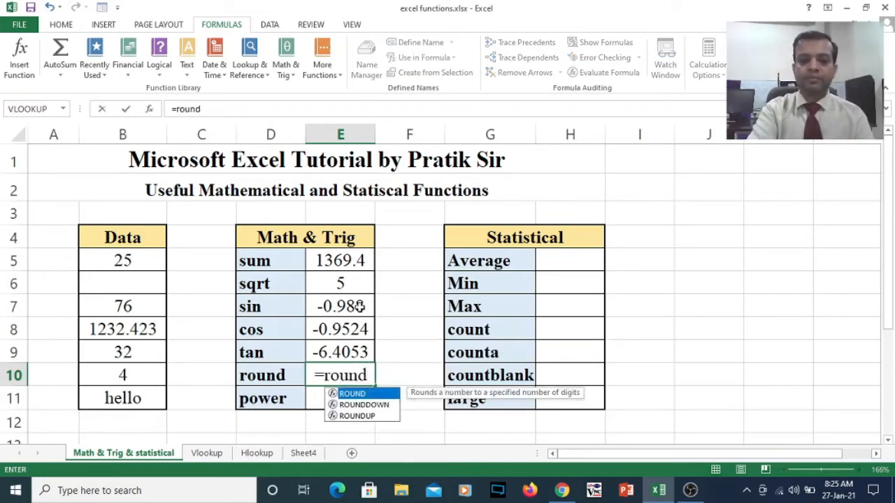
text(()
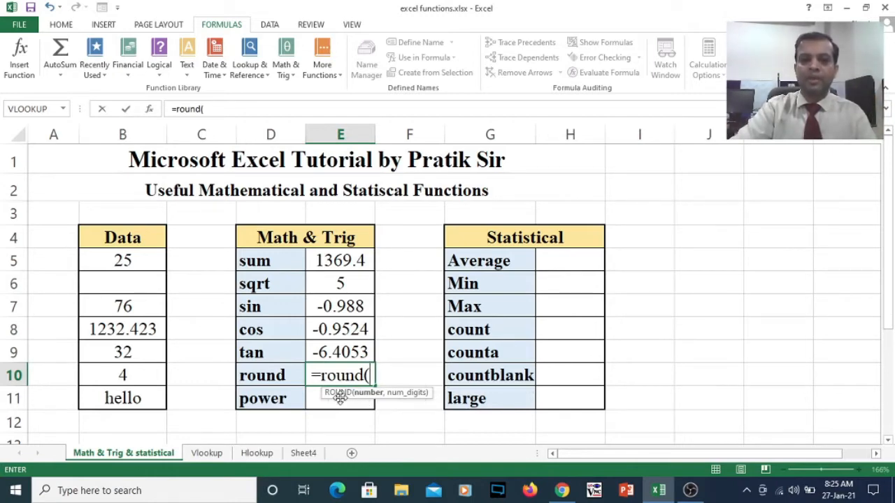
click(145, 334)
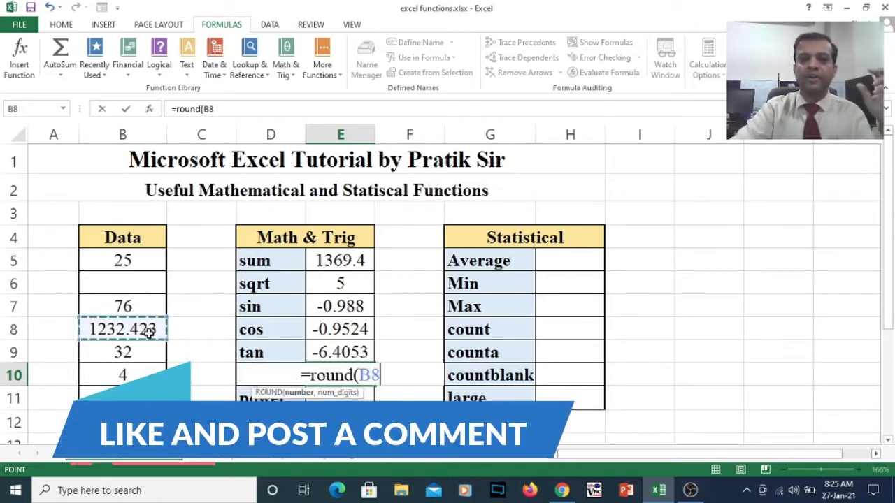
text(,)
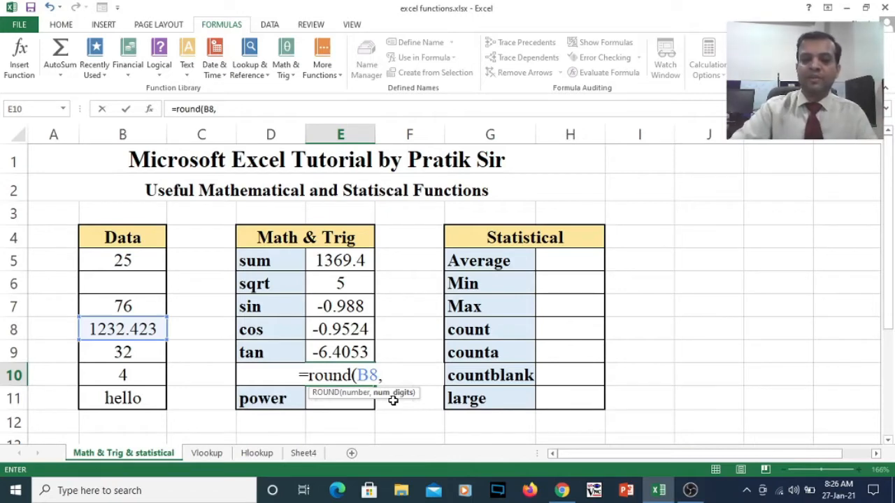
text(2)
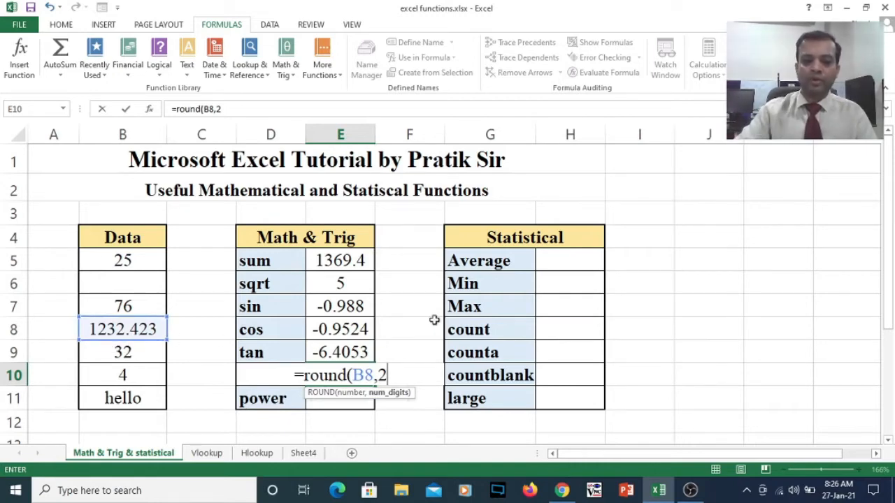
text())
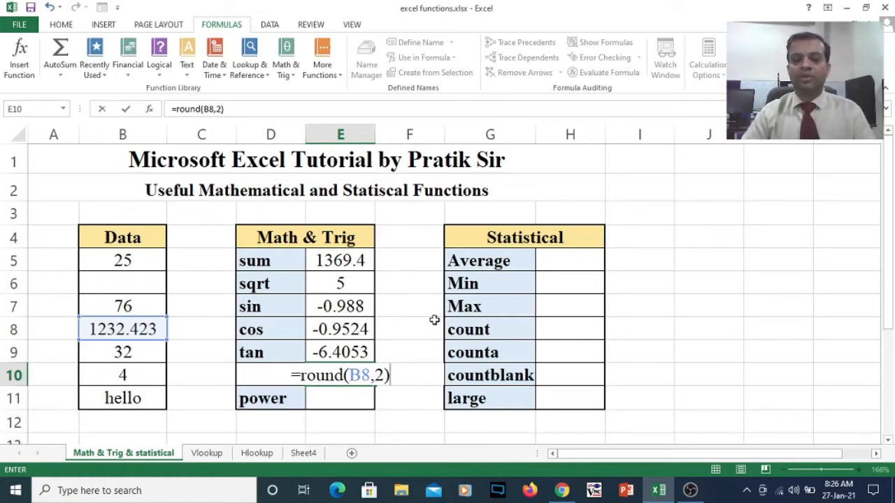
key(Return)
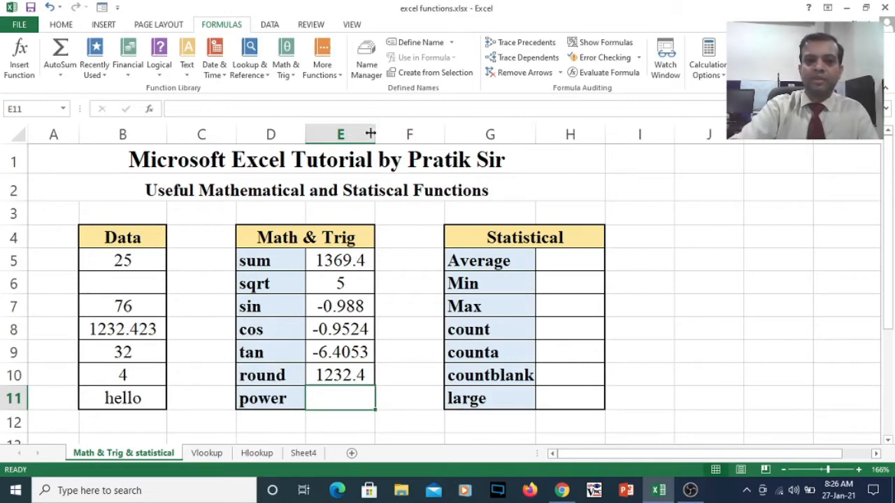
drag(380, 132, 402, 133)
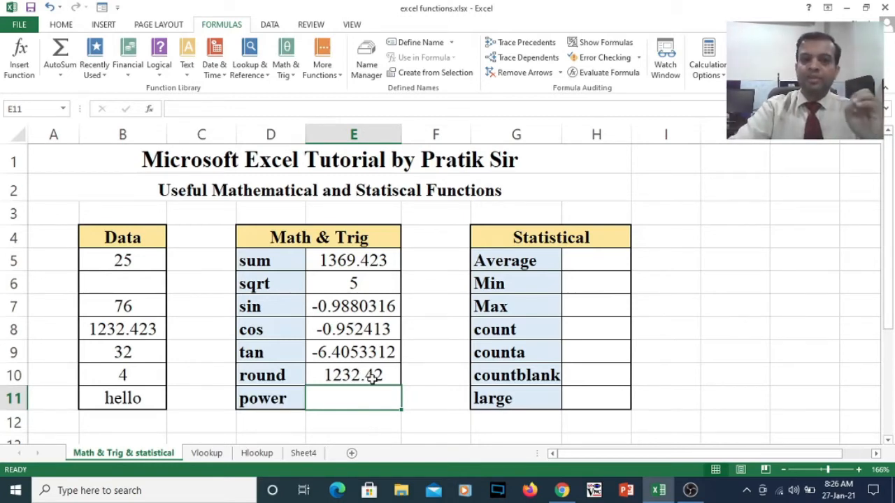
- Change the number of digits in cell E10's ROUND formula to 0, giving =ROUND(B8,0)
click(389, 376)
double_click(393, 376)
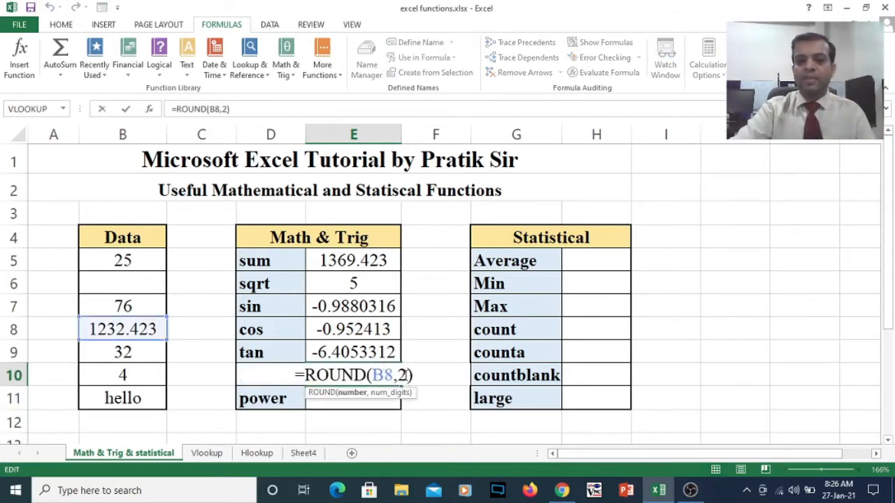
click(406, 376)
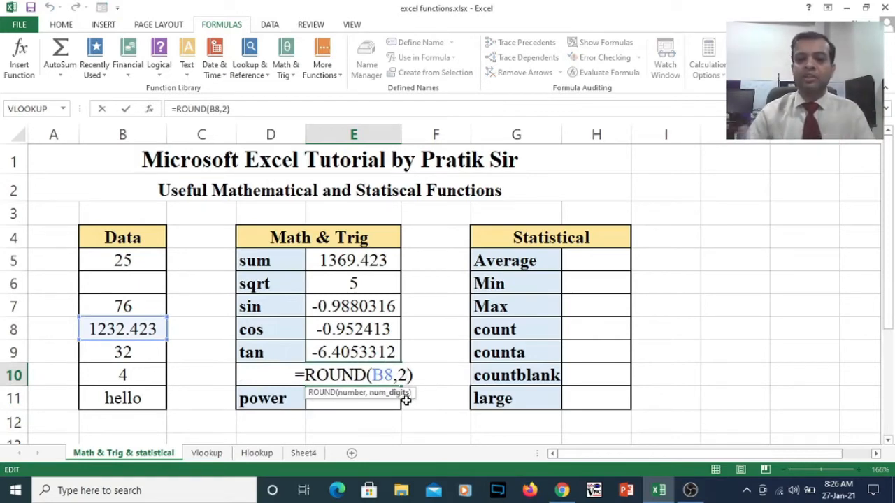
key(BackSpace)
text(0)
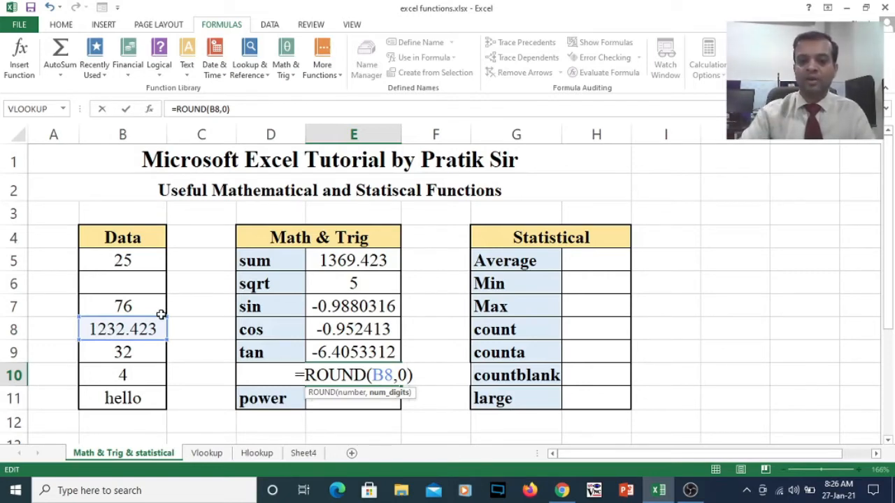
key(Return)
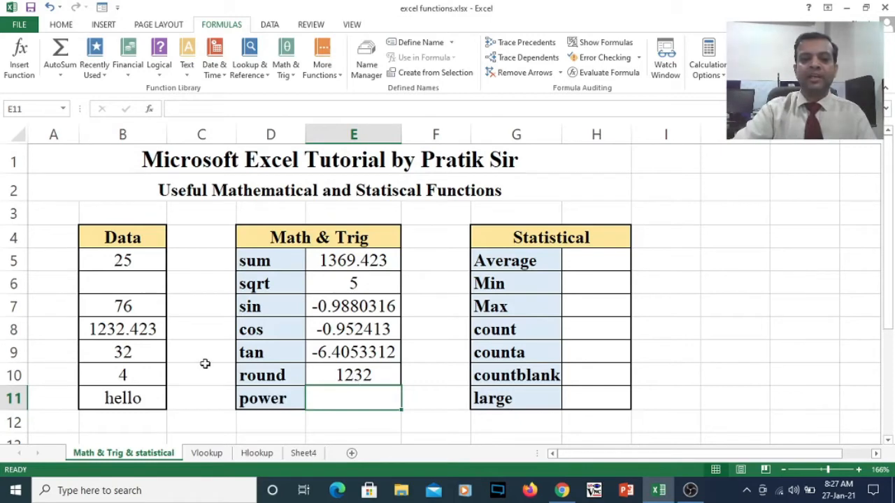
- Edit the ROUND formula in cell E10 to =ROUND(B8,-1) to round B8 to the nearest ten
double_click(369, 375)
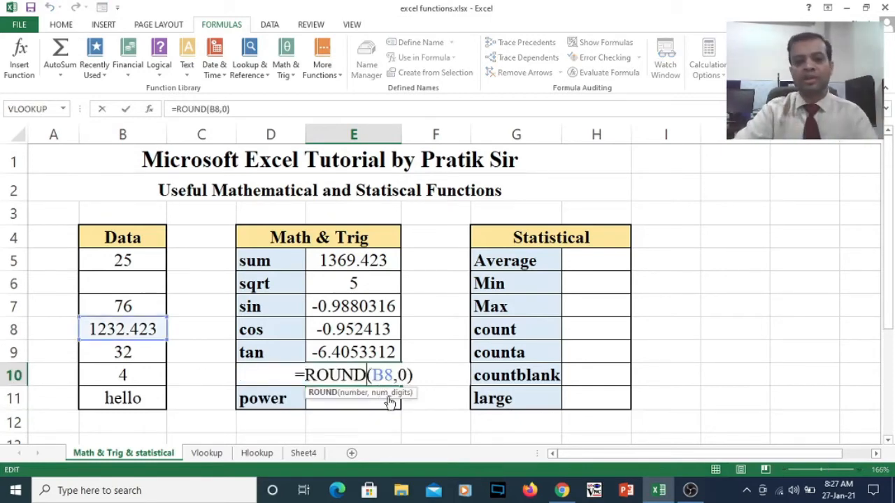
click(393, 376)
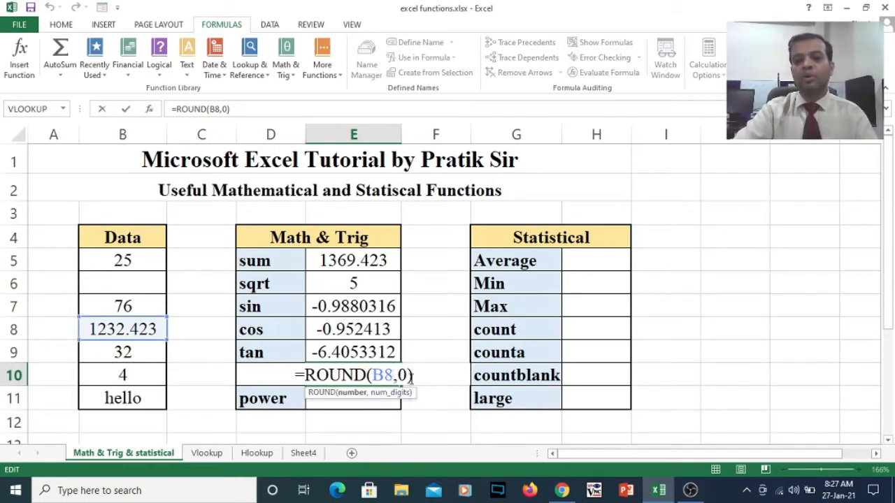
click(400, 394)
key(BackSpace)
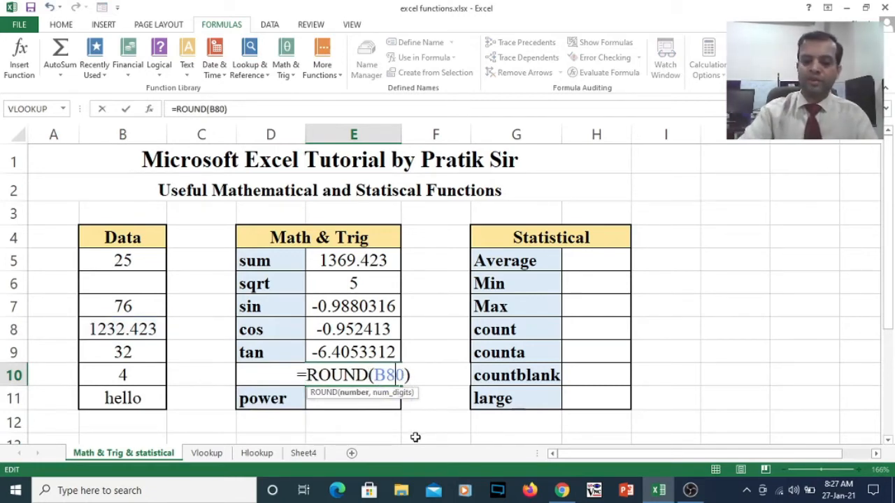
text(-1)
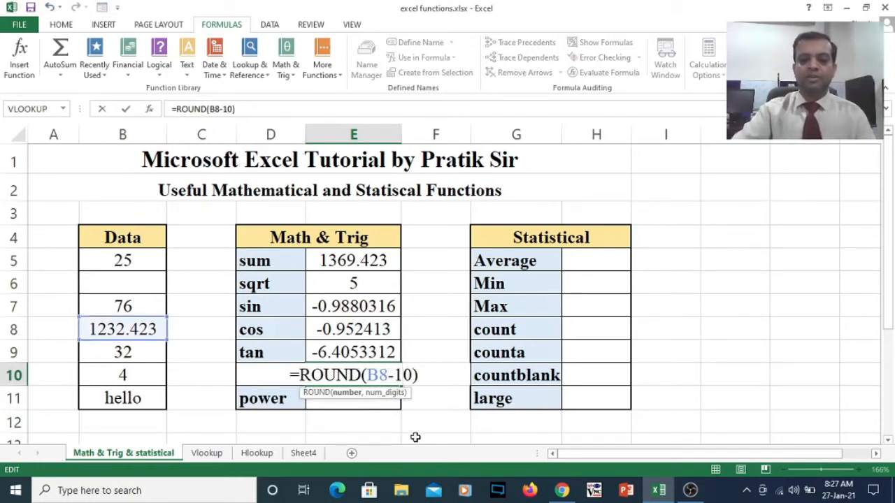
key(Delete)
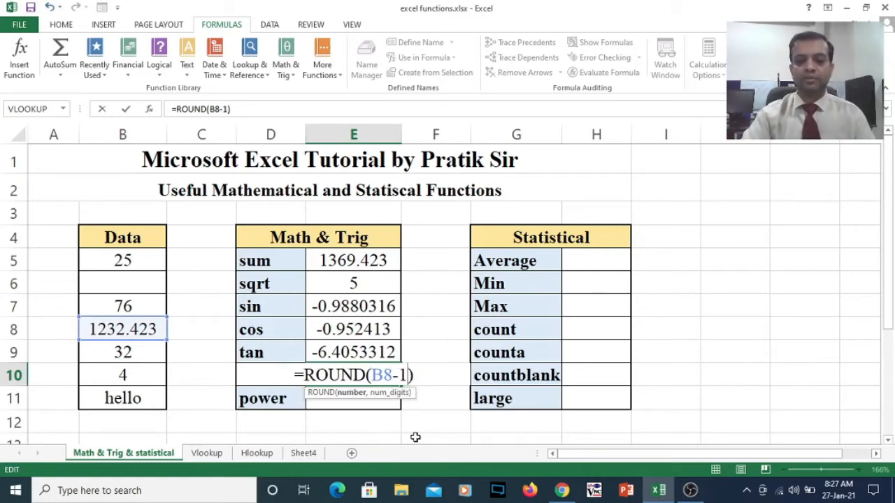
key(Left)
text(,)
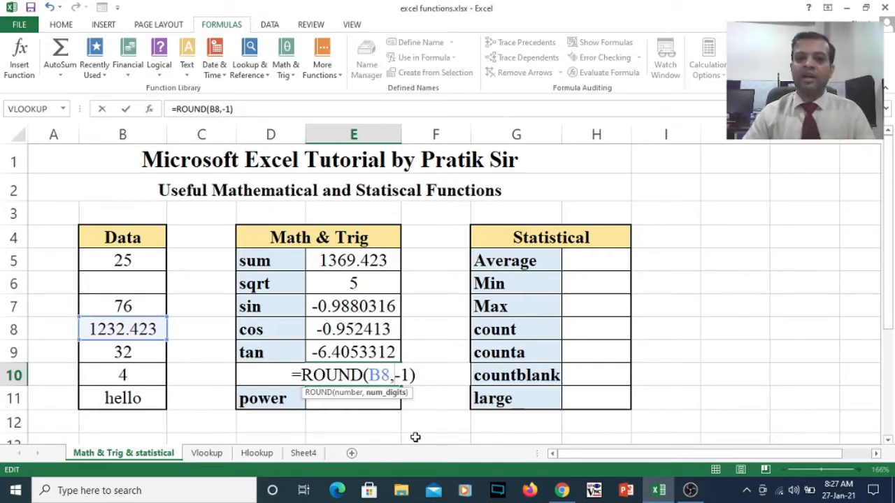
key(Return)
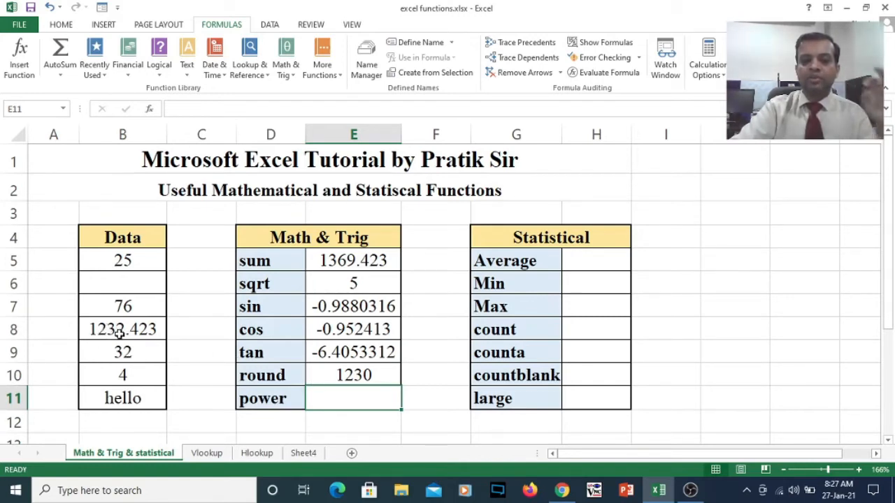
- Set the digits argument in cell E10 to -2 so that B8 is rounded to the nearest hundred
double_click(368, 376)
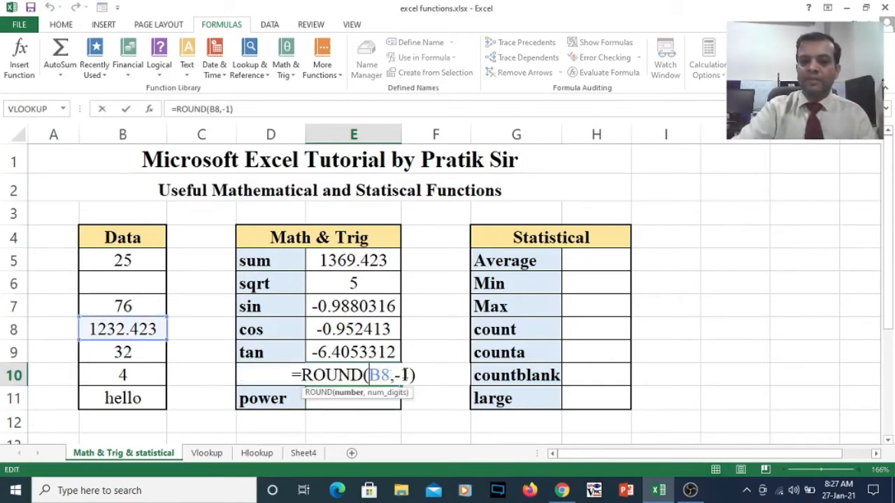
key(BackSpace)
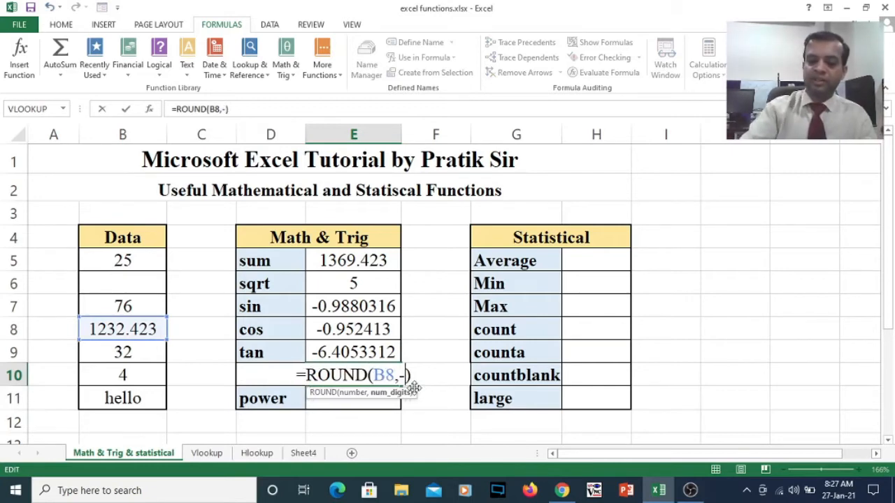
text(2)
key(Return)
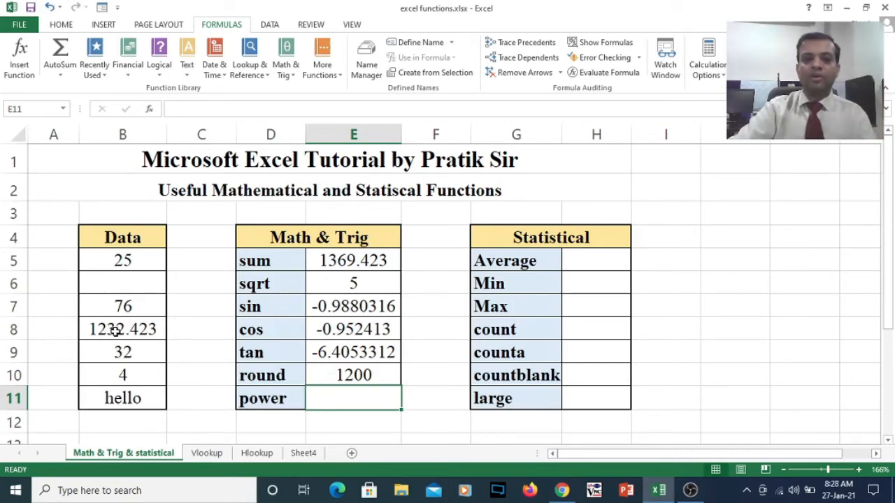
- Set the digits argument in cell E10 to -3 so that B8 is rounded to the nearest thousand
double_click(381, 375)
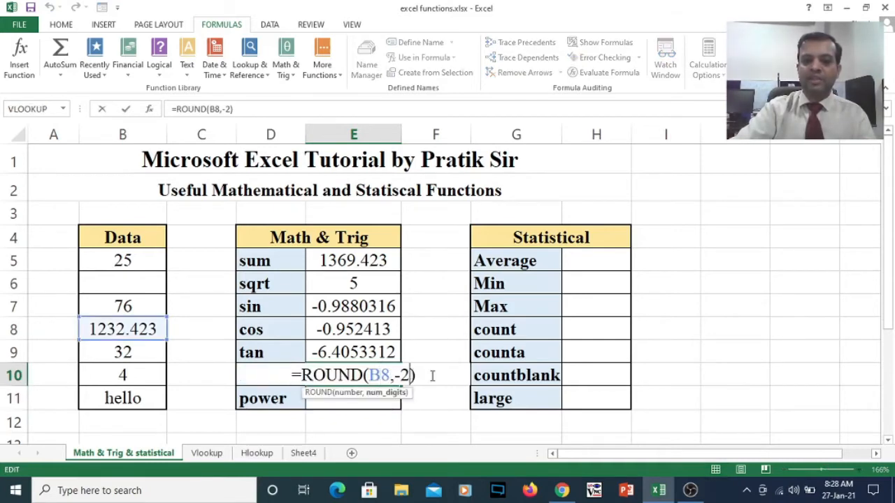
key(BackSpace)
text(3)
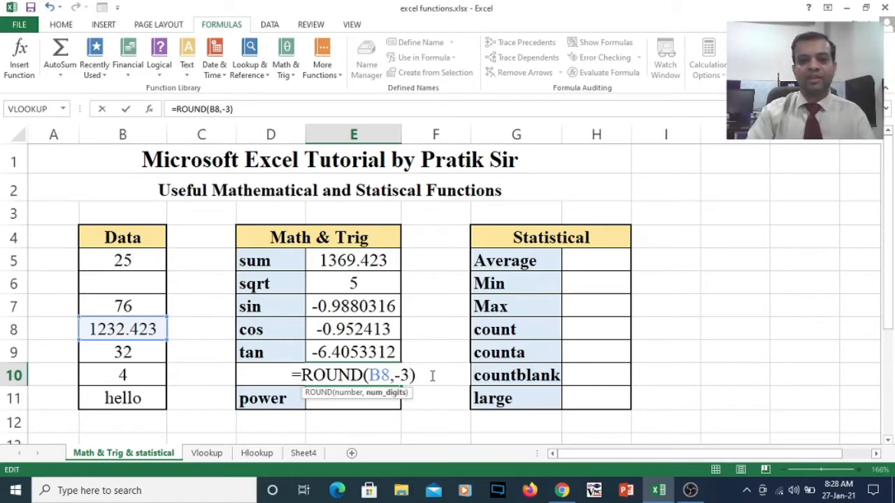
key(Return)
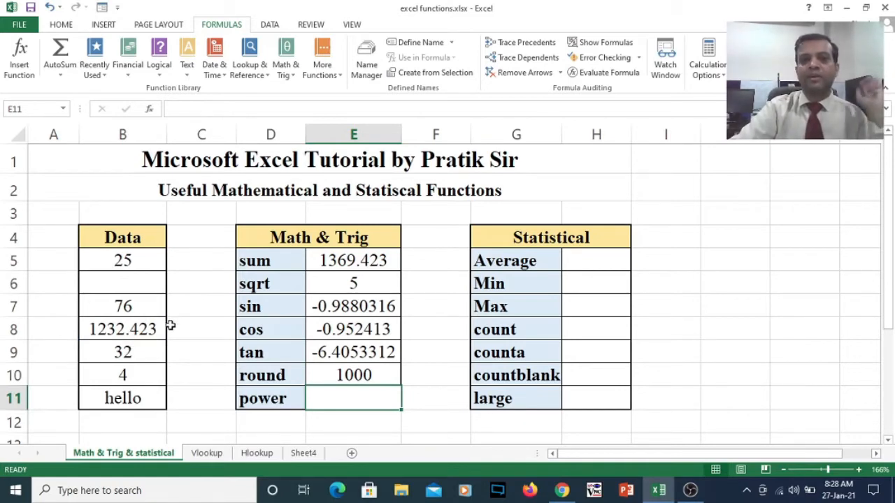
- Change the digits argument of the ROUND formula in cell E10 to -1, giving =ROUND(B8,-1)
double_click(371, 376)
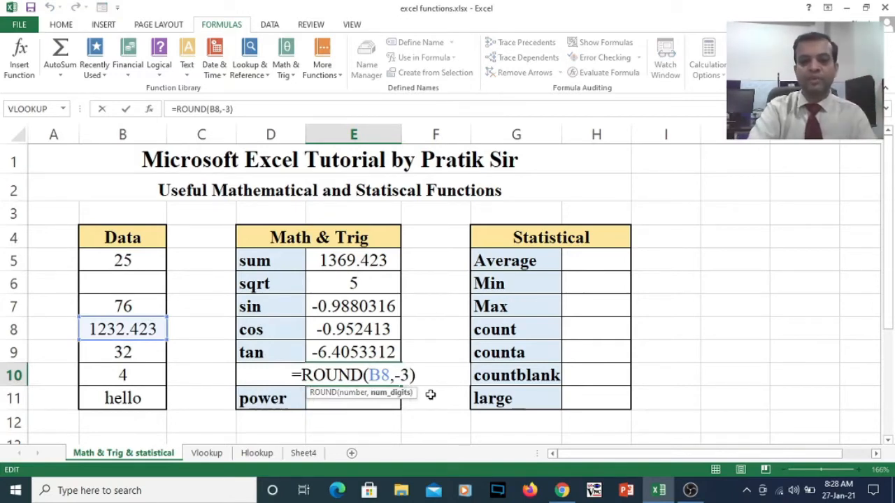
key(BackSpace)
key(BackSpace)
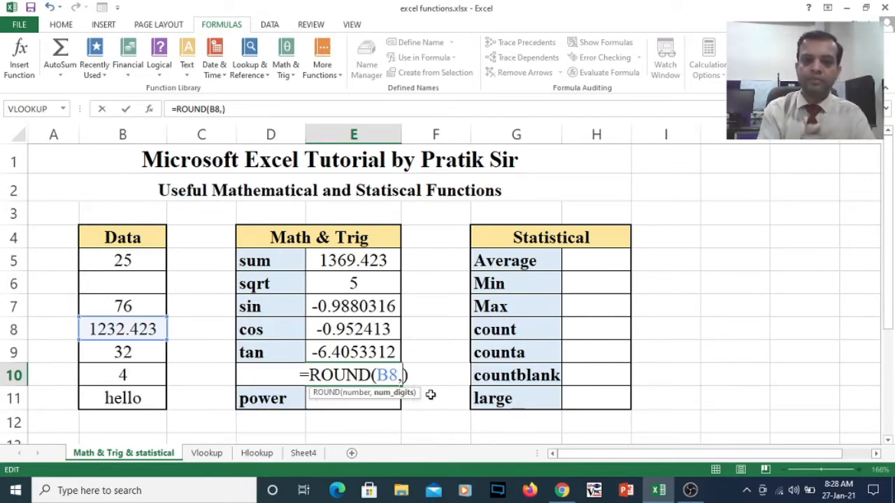
text(-)
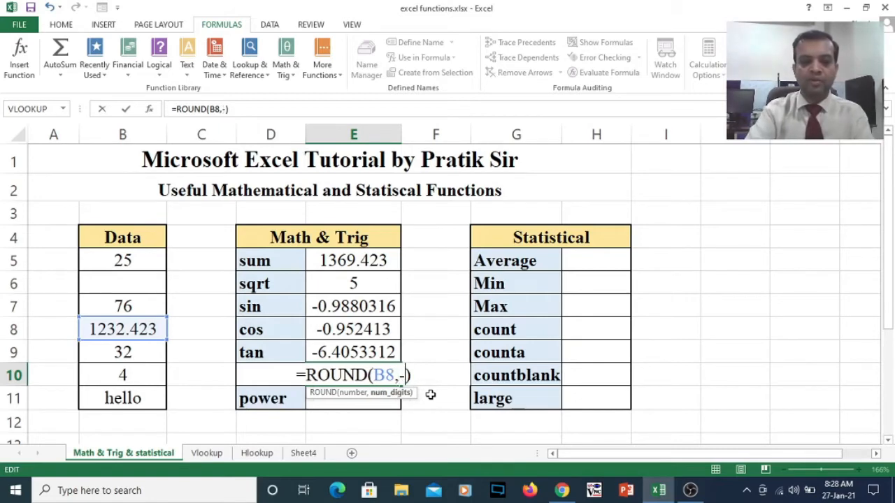
text(1)
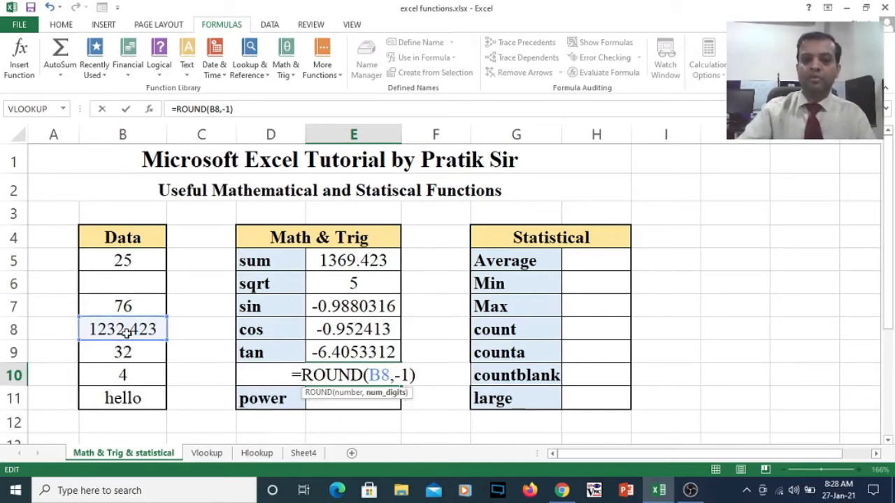
key(Return)
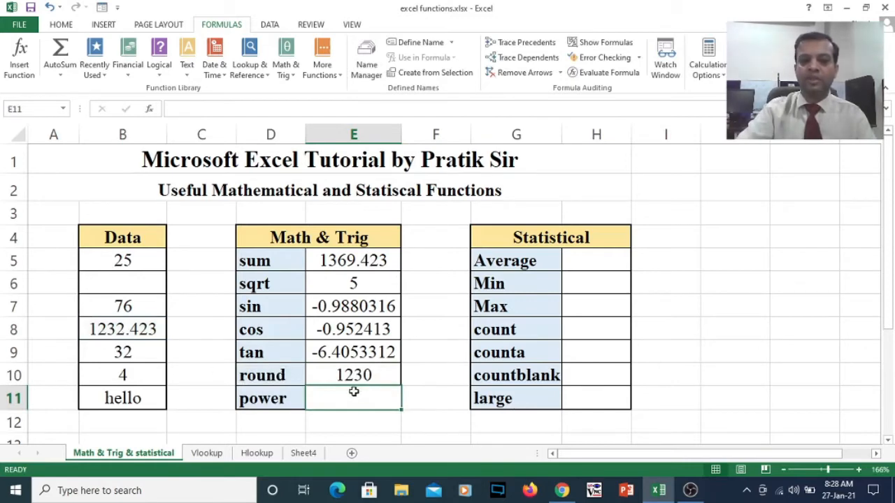
- Edit cell E10's formula to =ROUND(B8,-2) so that B8 is rounded to the nearest hundred
double_click(392, 375)
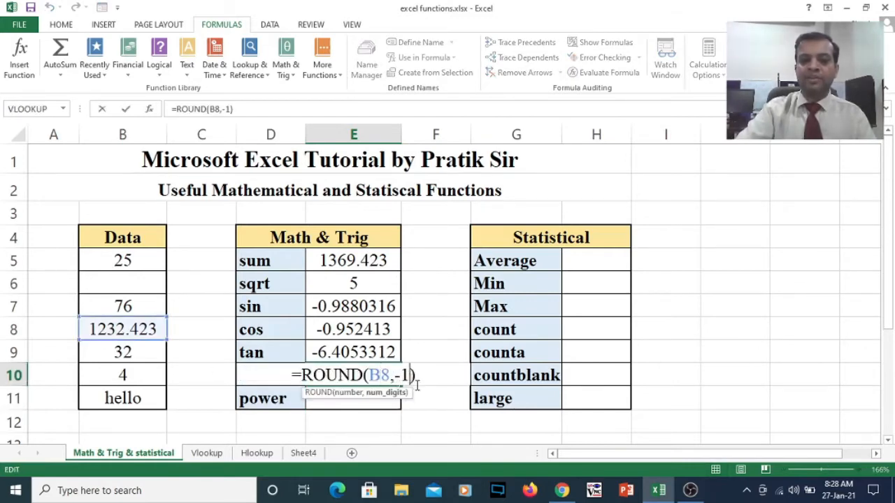
key(BackSpace)
text(2)
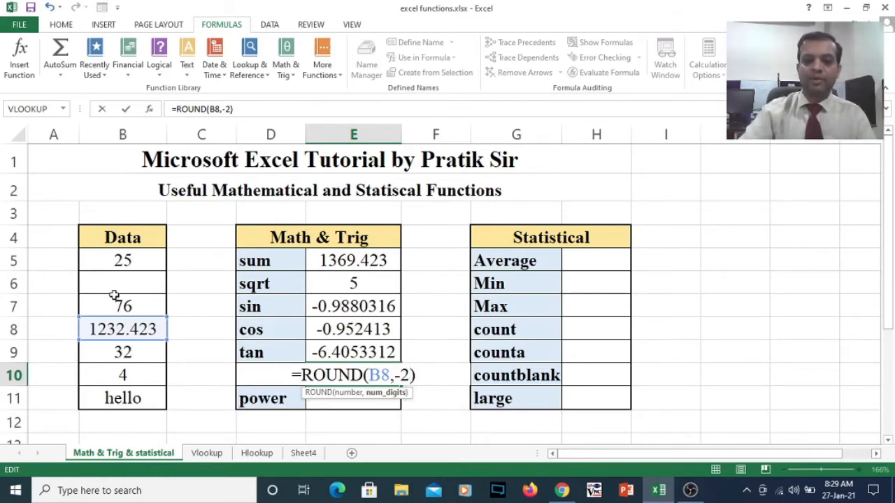
key(Return)
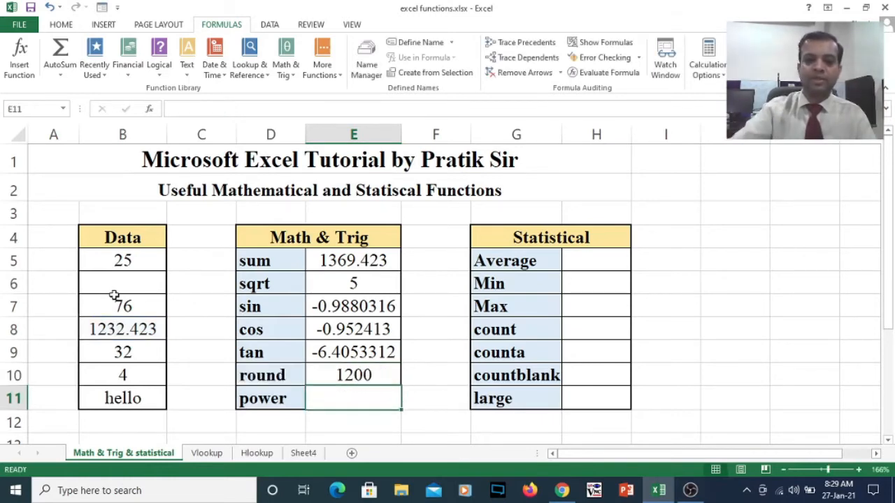
- Set the rounding digits in cell E10 to -3, giving =ROUND(B8,-3), and review the formula's arguments
double_click(367, 374)
key(BackSpace)
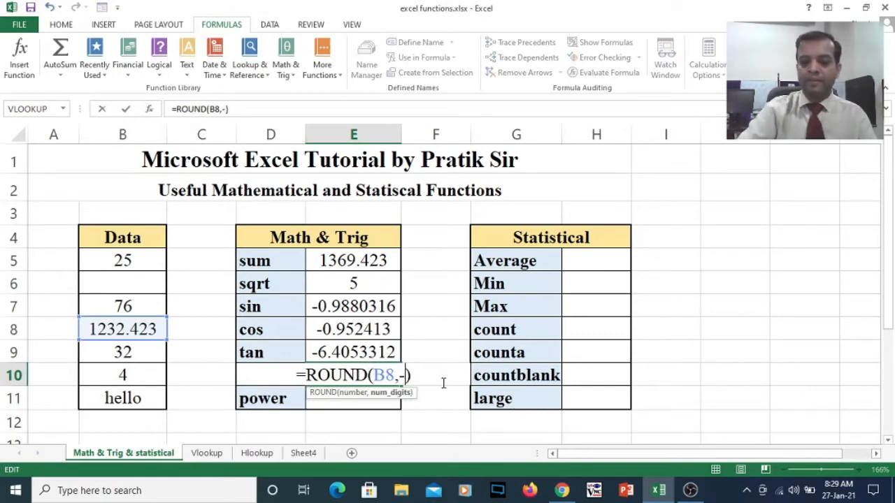
text(3)
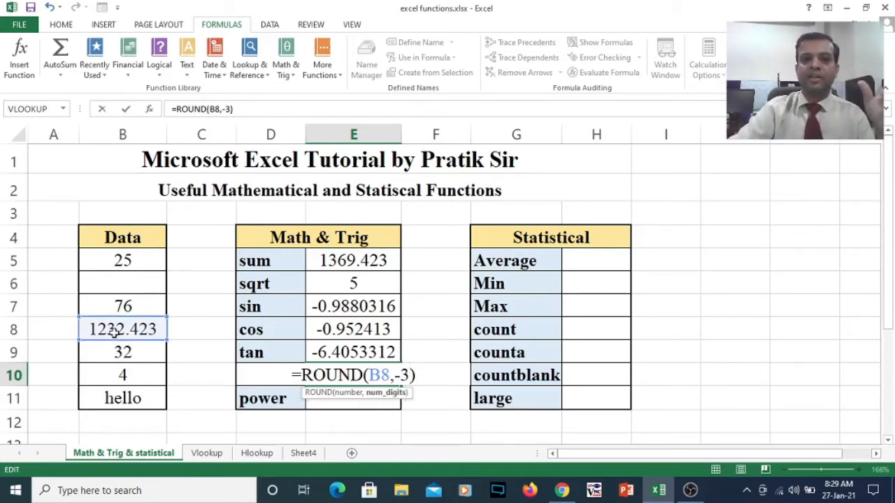
key(Return)
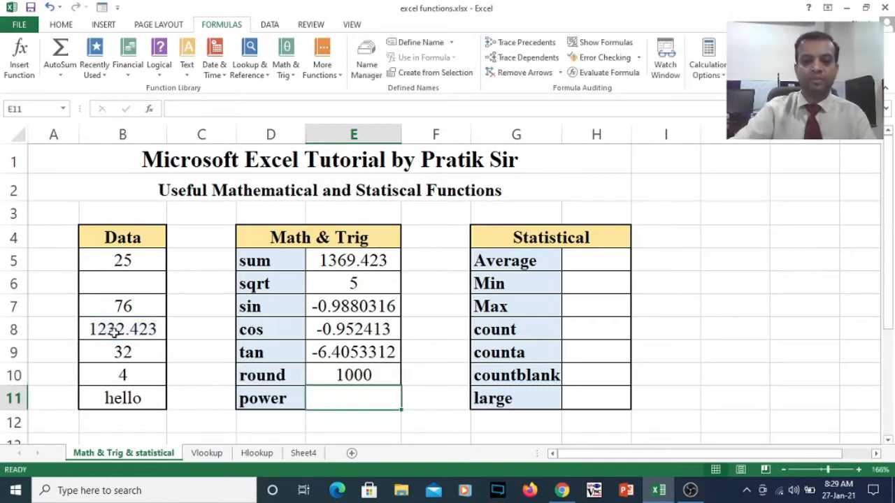
double_click(370, 375)
click(411, 375)
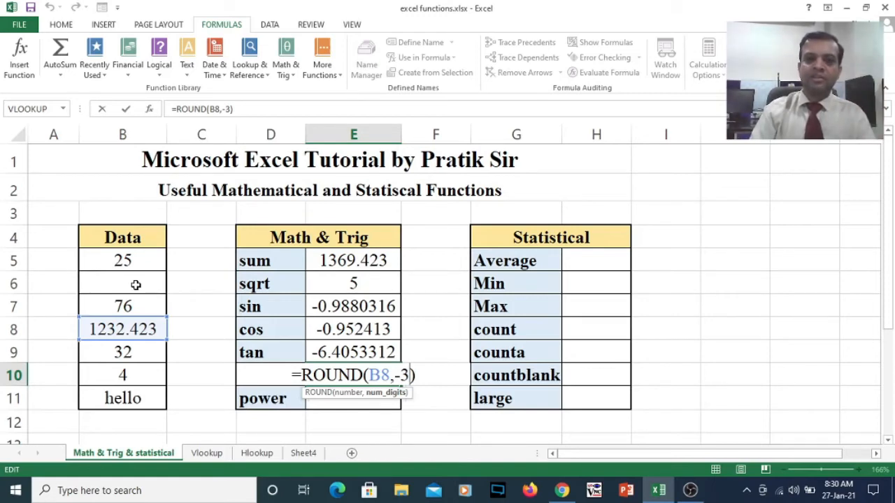
key(Return)
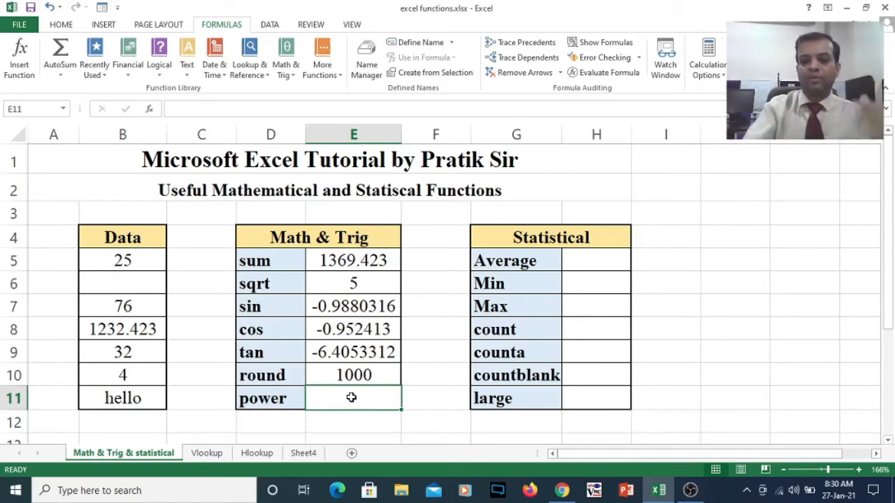
- Enter =POWER(5,2) in cell E11 beside the power label to raise 5 to the second power
text(=power)
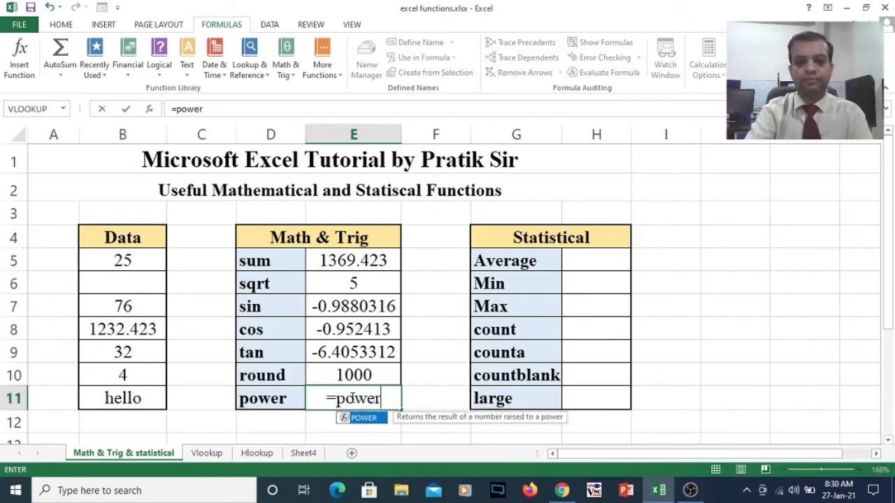
text(()
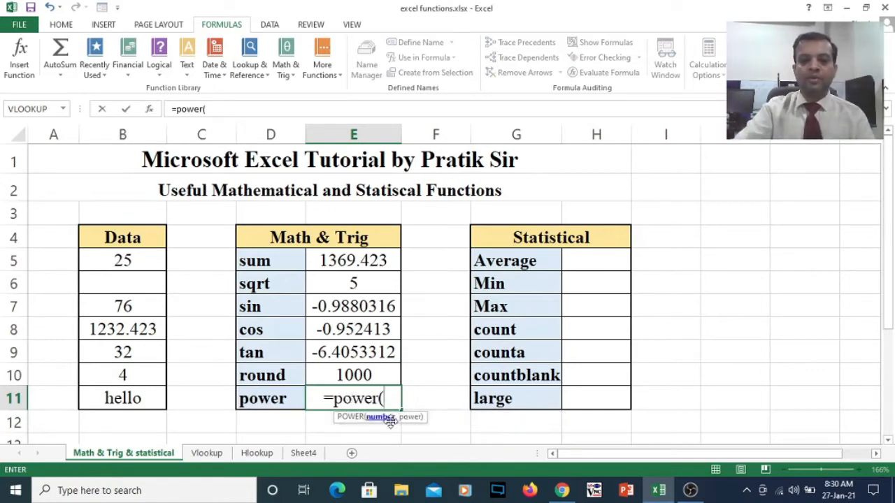
text(5)
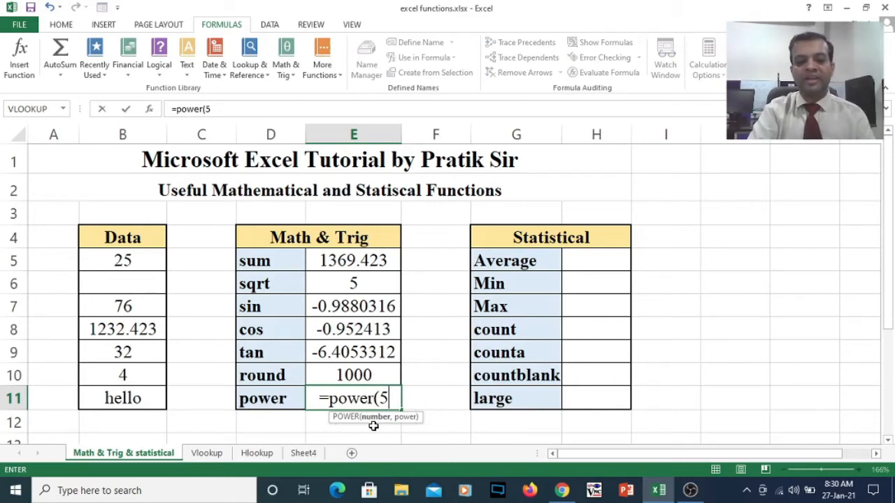
text(,2))
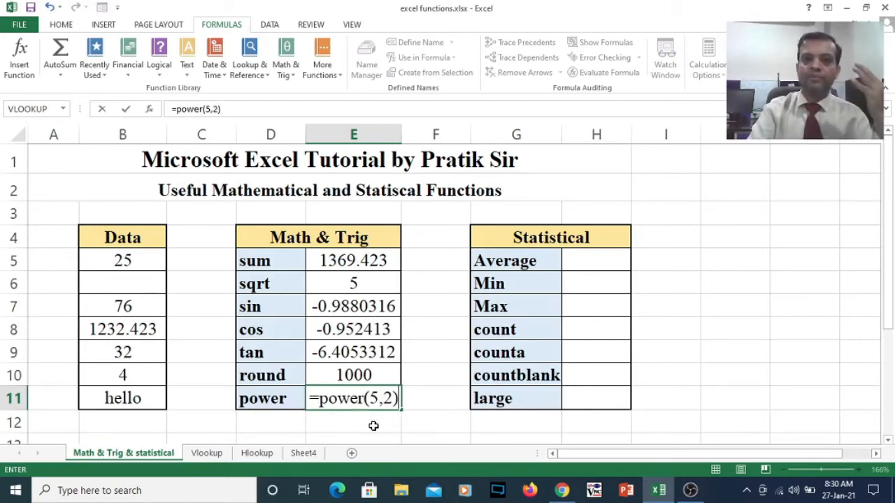
key(Return)
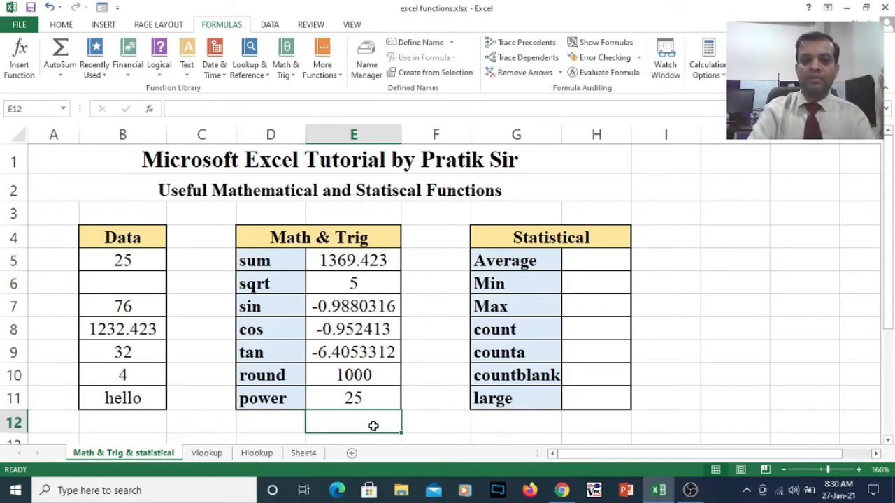
- Change the exponent in cell E11's POWER formula to 3, giving =POWER(5,3)
key(Up)
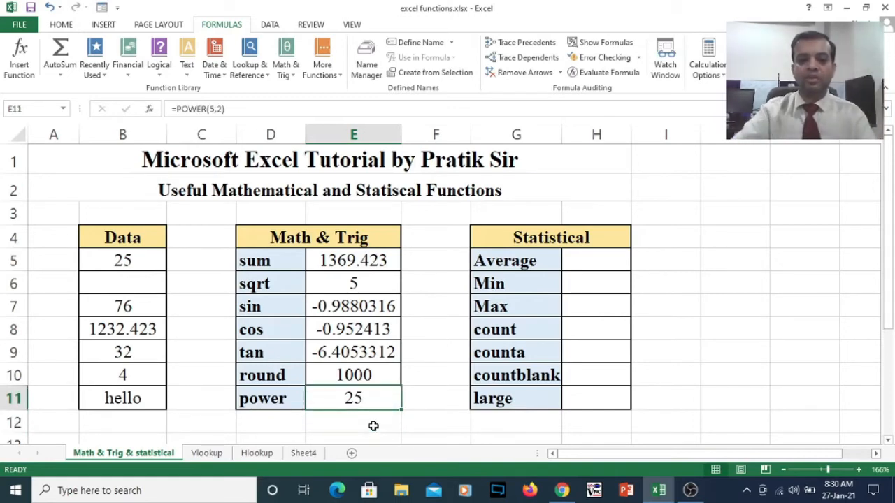
double_click(375, 397)
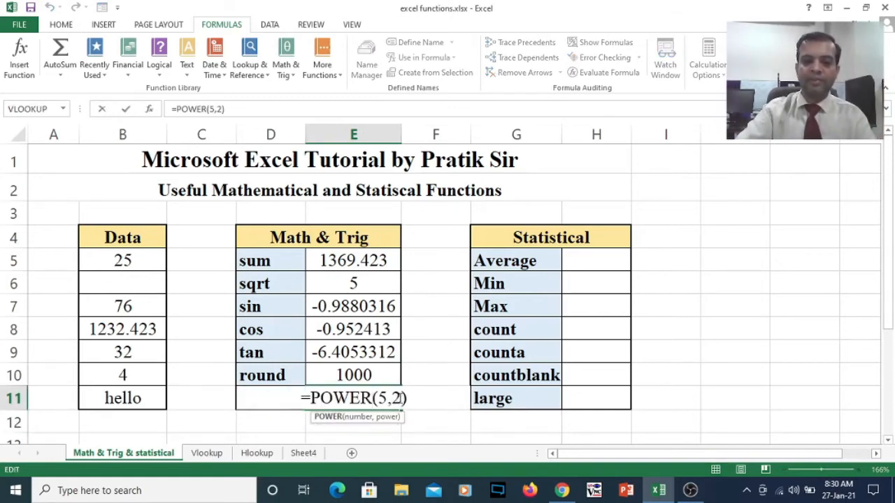
key(BackSpace)
text(3)
key(Return)
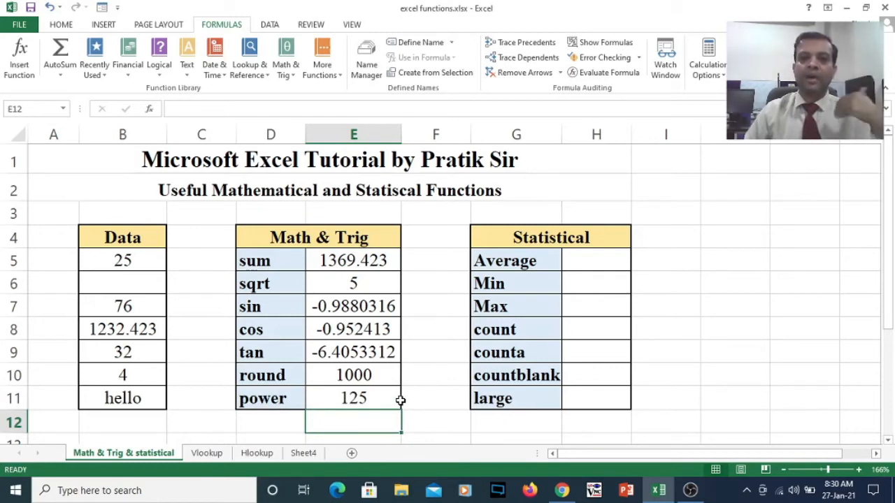
- Add the plain text label "product" in cell D12, directly below the power label
click(256, 416)
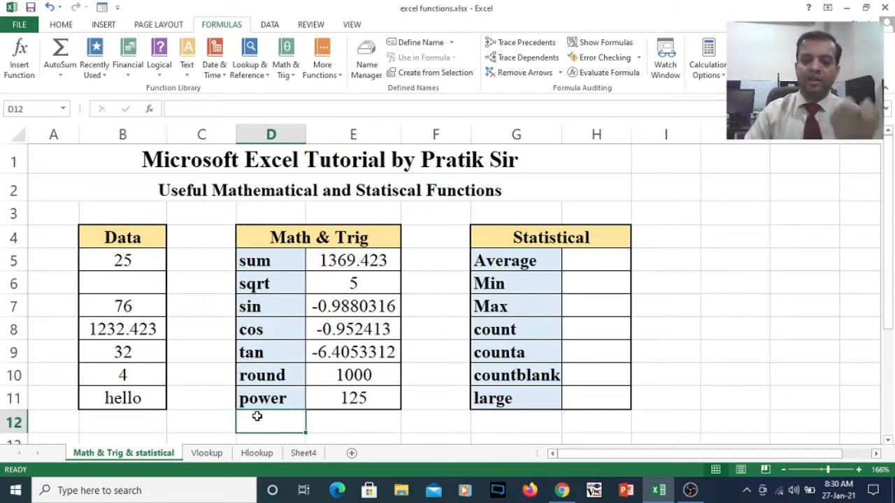
text(=product)
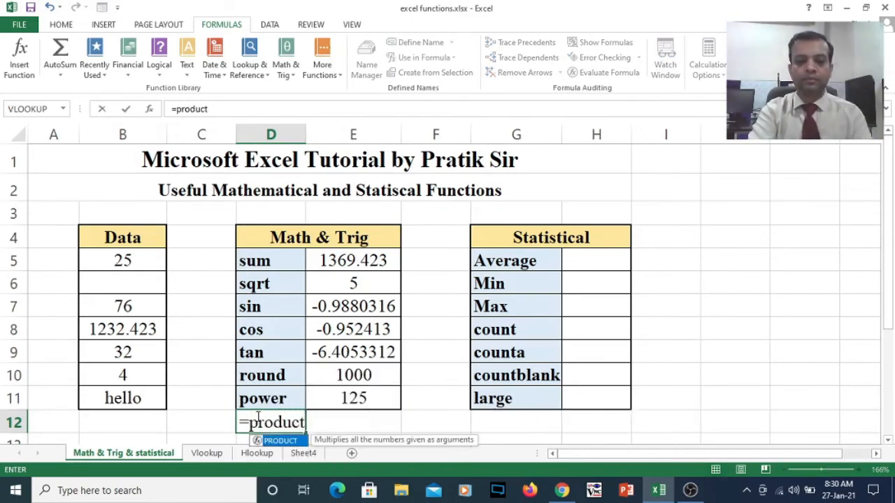
key(BackSpace)
key(BackSpace)
key(BackSpace)
key(BackSpace)
key(BackSpace)
key(BackSpace)
key(BackSpace)
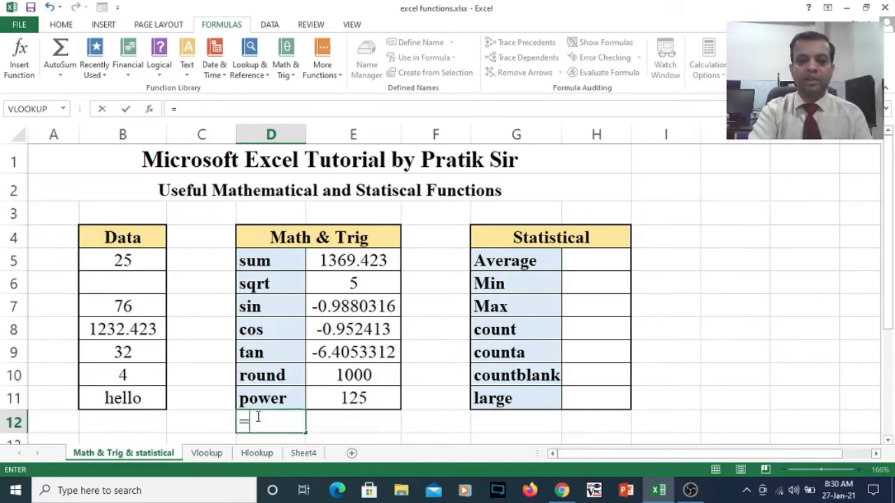
text(product)
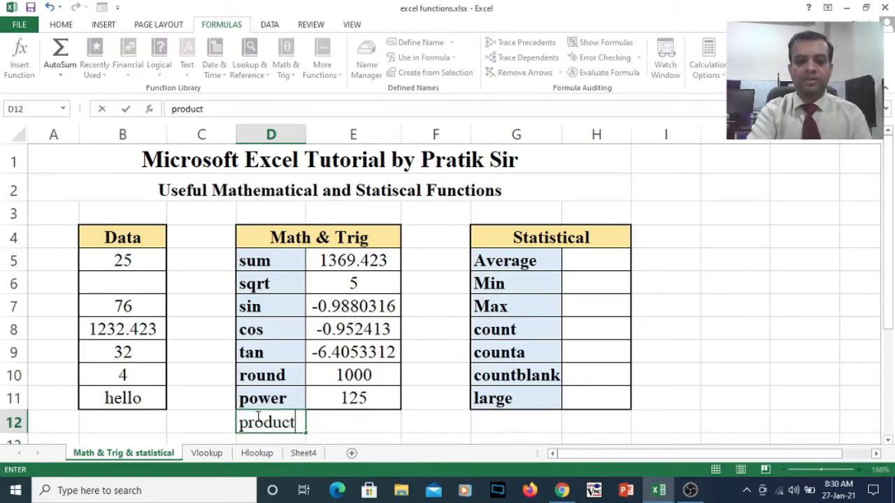
key(ctrl+Return)
key(Tab)
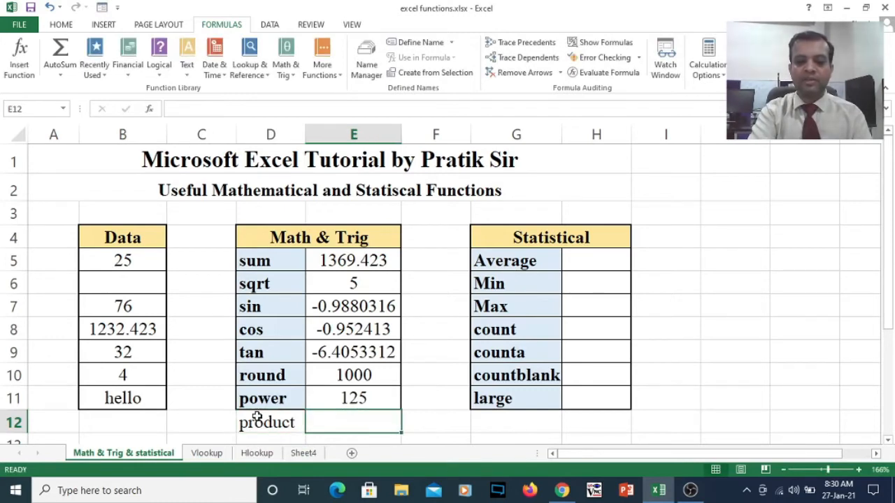
- Enter =PRODUCT(B5,B7,B9) in cell E12 to multiply these three values from the Data column
text(=prod)
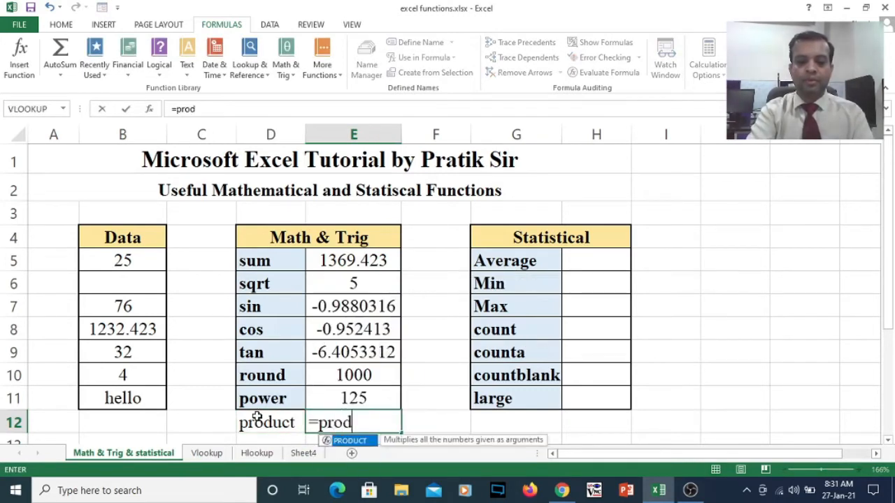
text(uct()
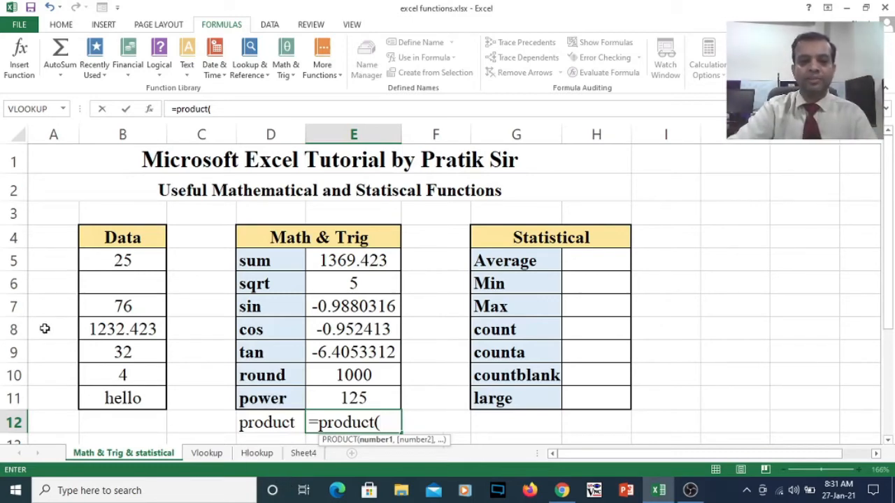
click(114, 260)
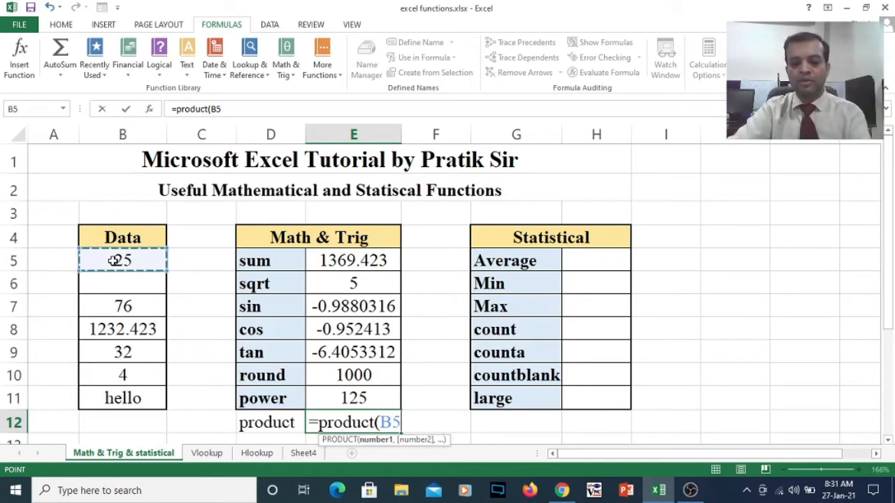
text(,)
click(112, 305)
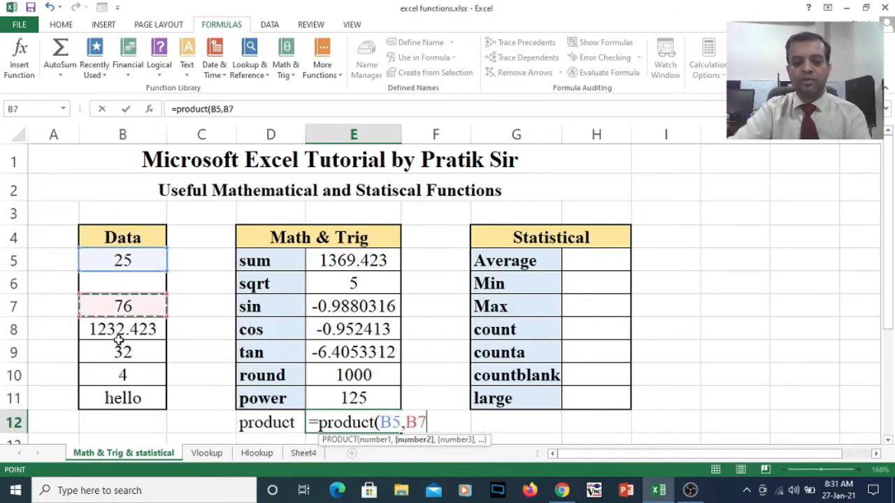
text(,)
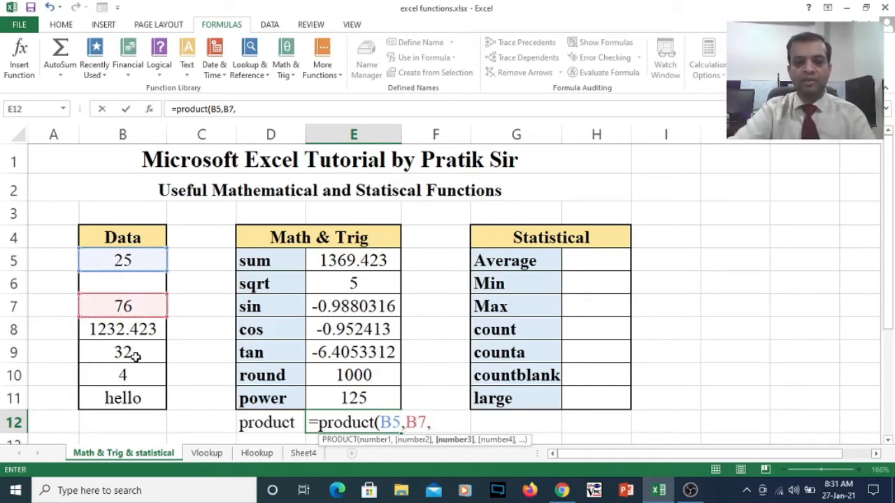
click(135, 356)
text(,)
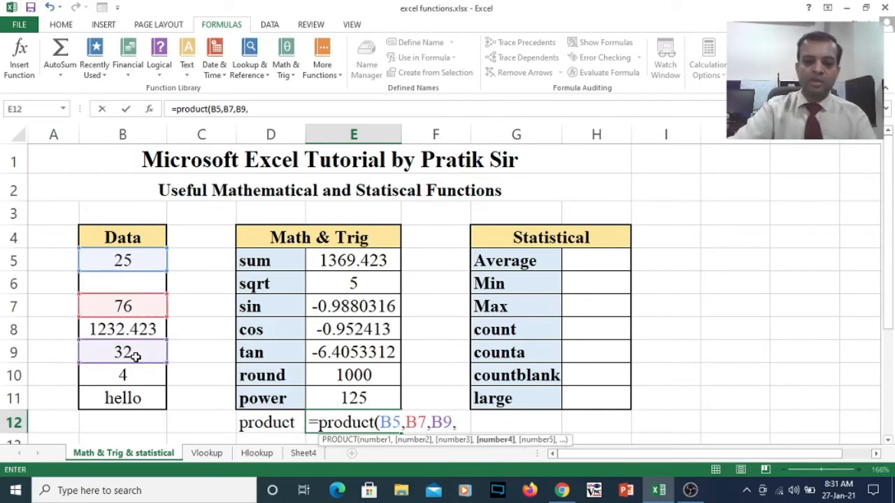
key(BackSpace)
text())
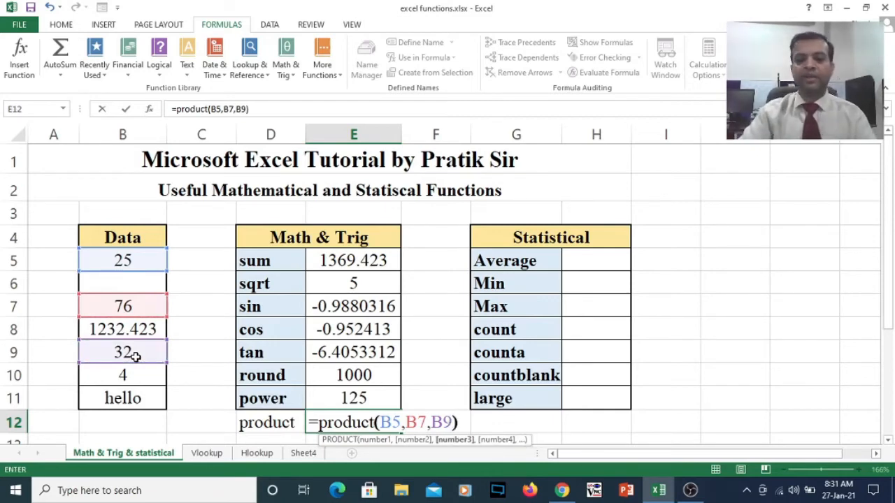
key(Return)
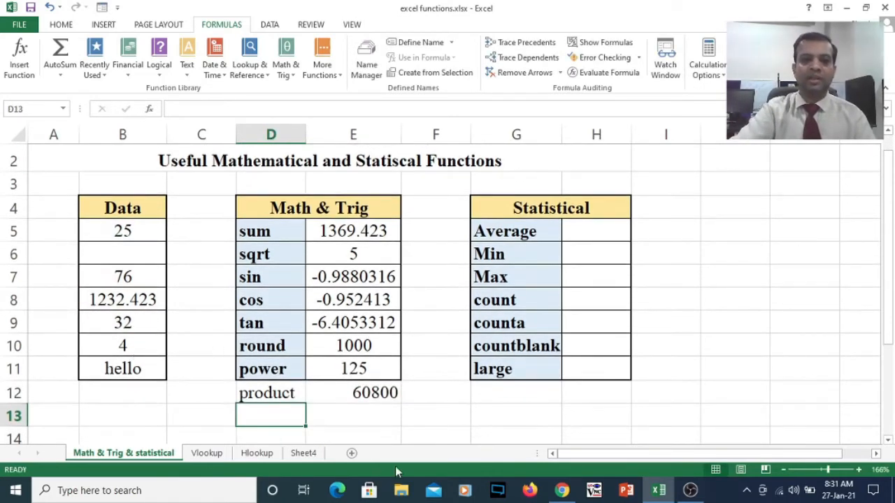
scroll(367, 400, up, 1)
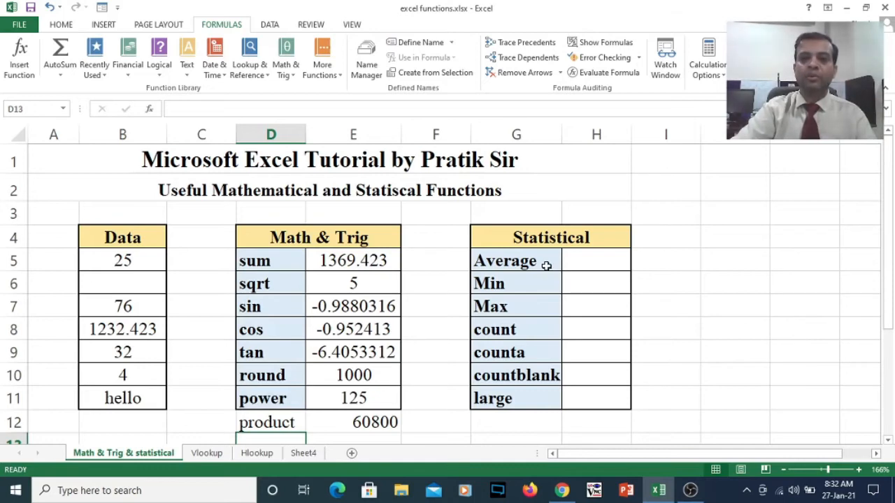
- Enter =AVERAGE(B5,B7,B9,B10) in cell H5 beside the Average label to average these four Data values
click(593, 262)
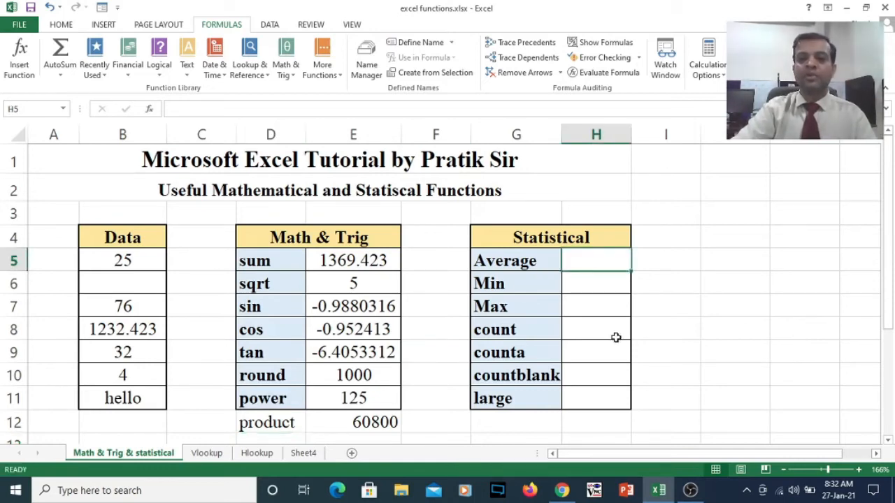
text(=average)
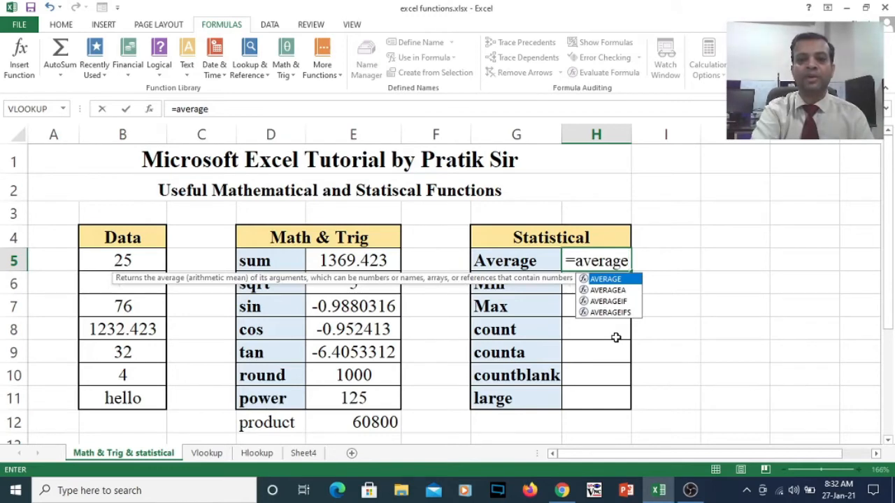
text(()
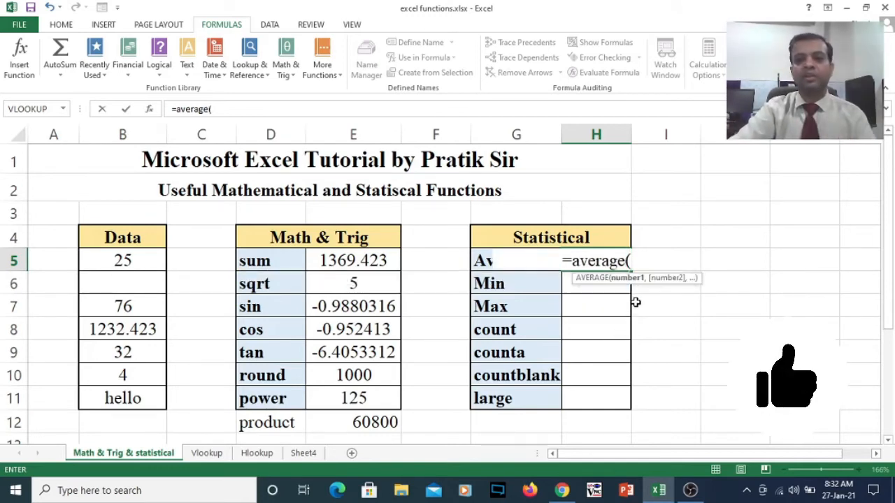
click(120, 263)
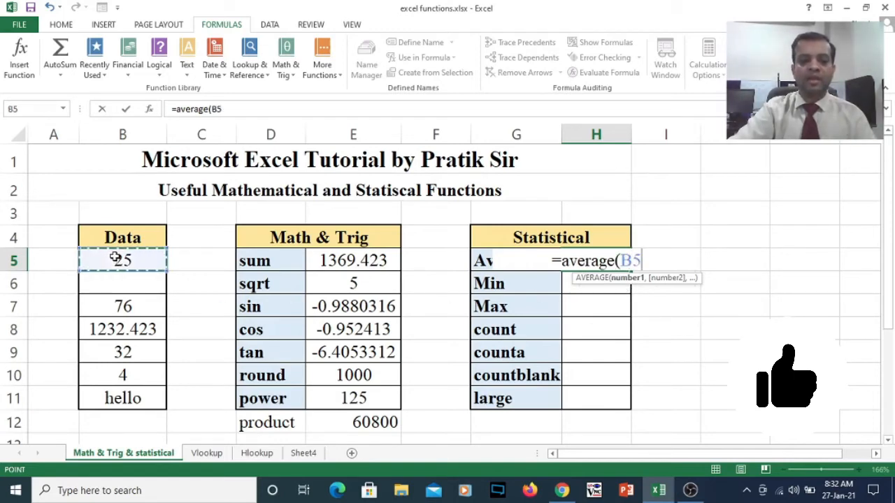
ctrl+click(119, 306)
ctrl+click(125, 354)
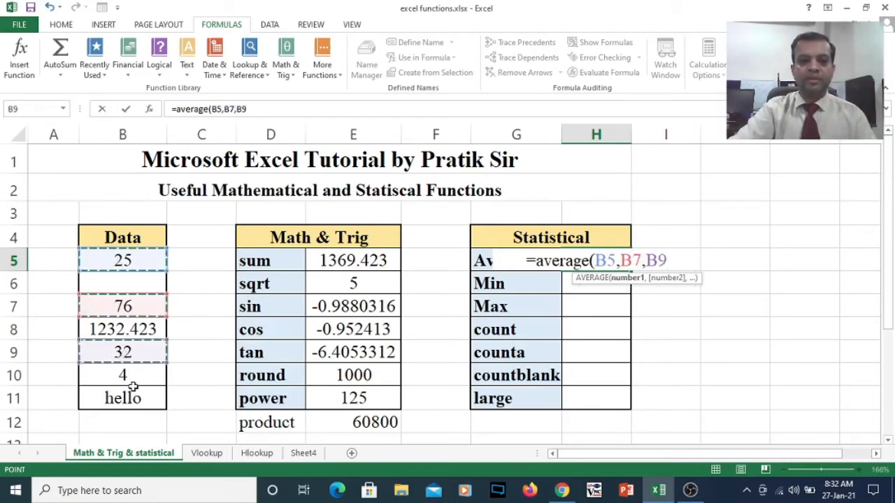
ctrl+click(128, 379)
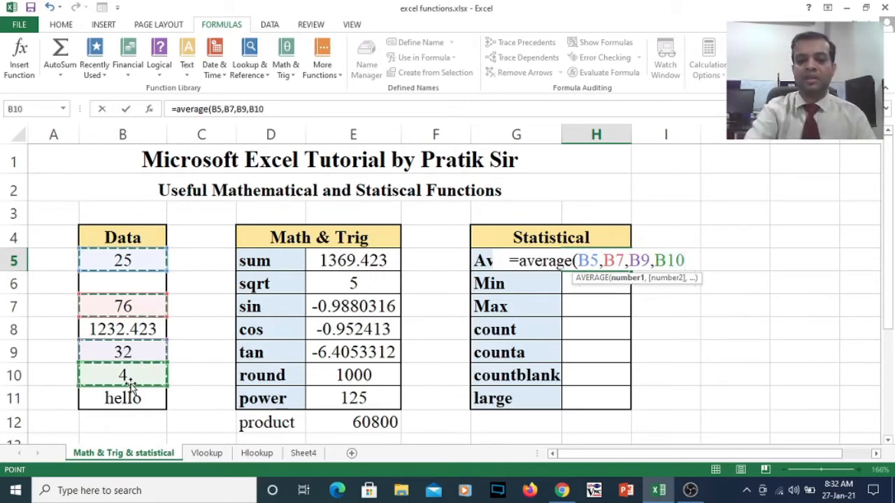
text())
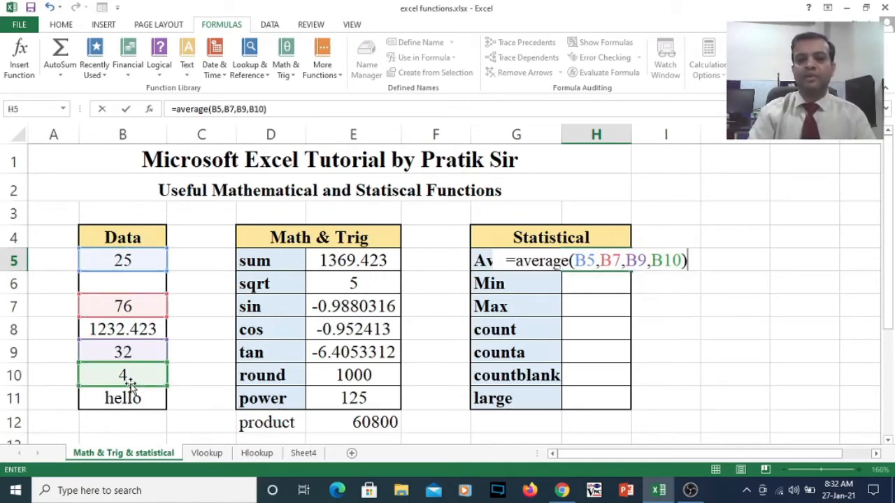
key(Return)
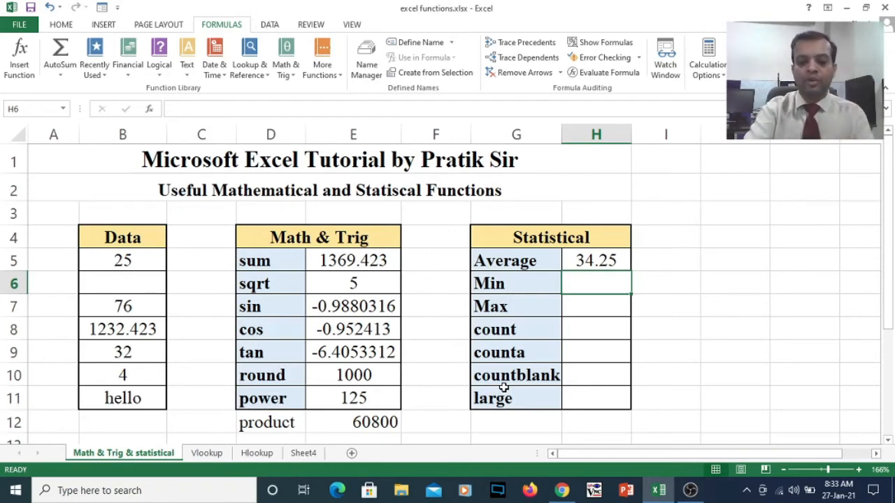
- Enter =MIN(B5:B10) in cell H6 beside the Min label to get the smallest number in the Data column
text(=min)
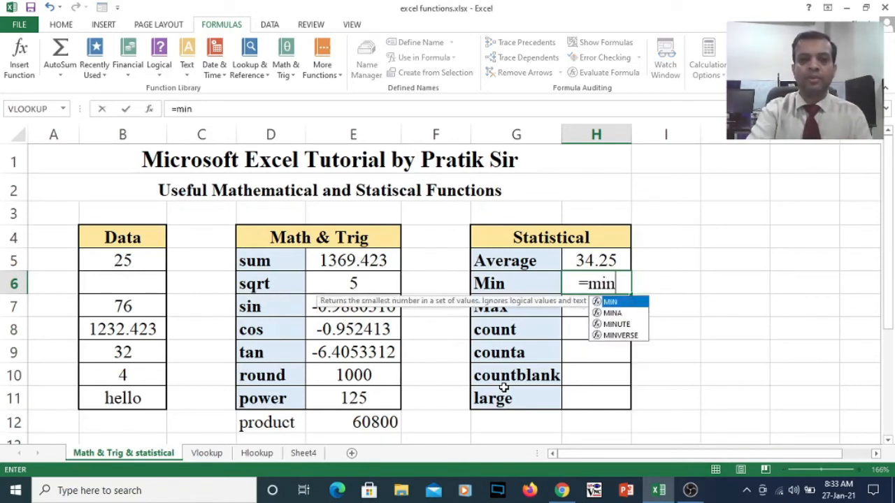
text(()
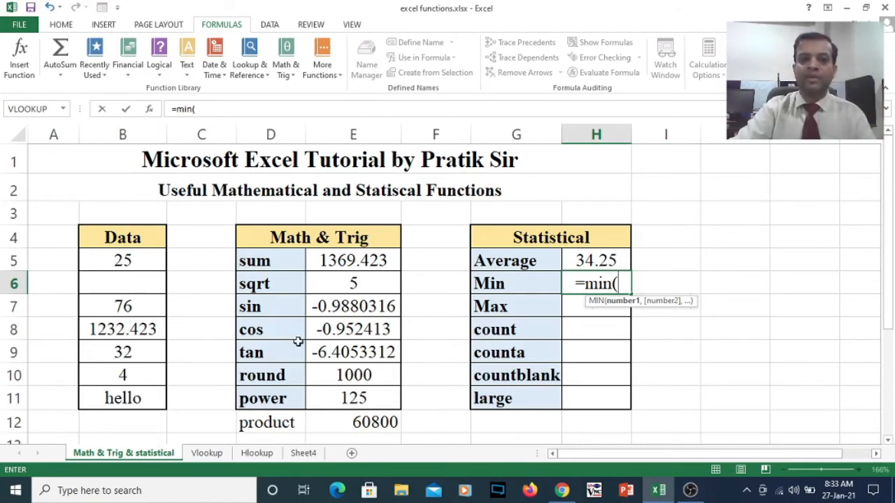
drag(132, 262, 142, 376)
text())
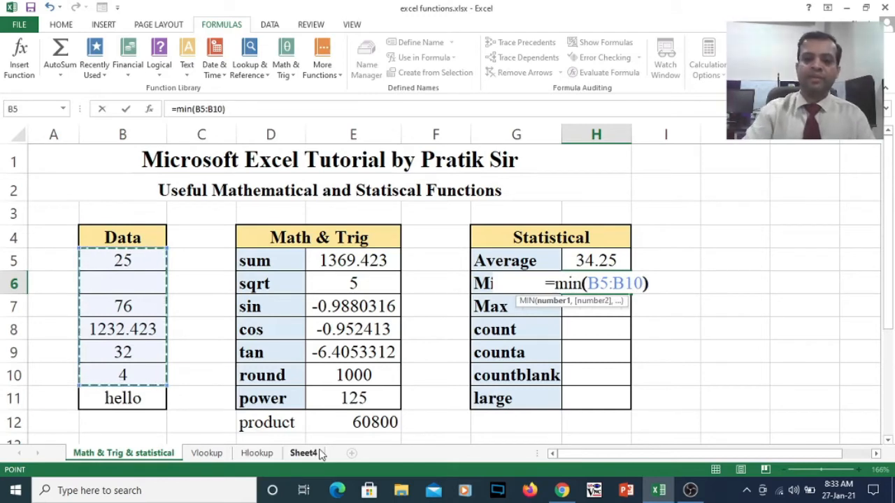
key(Return)
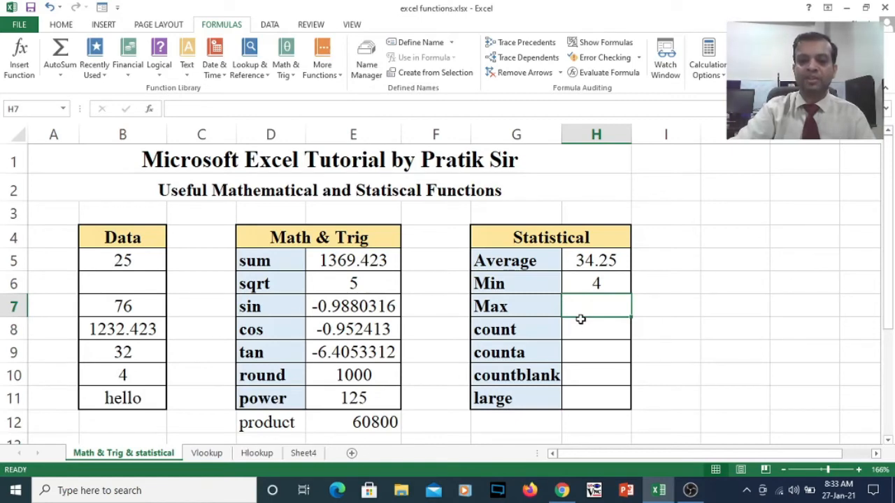
- Enter =MAX(B5:B10) in cell H7 beside the Max label and widen column H to fit the full value
text(=max)
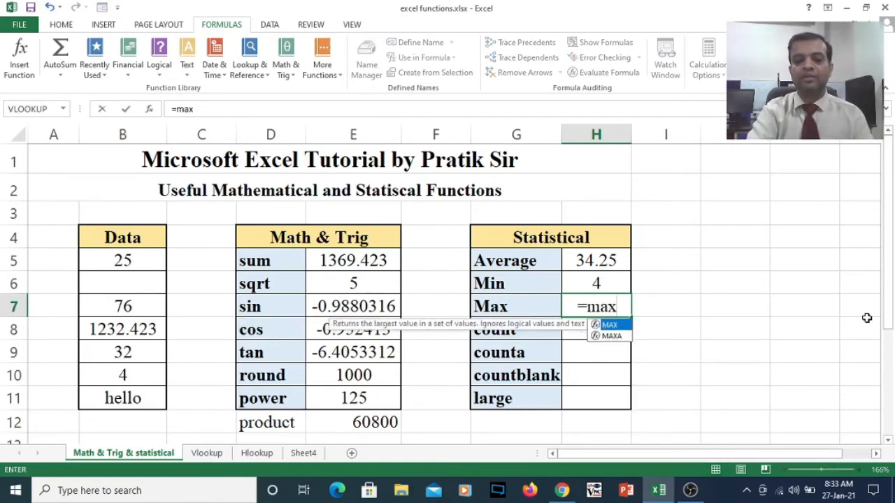
text(()
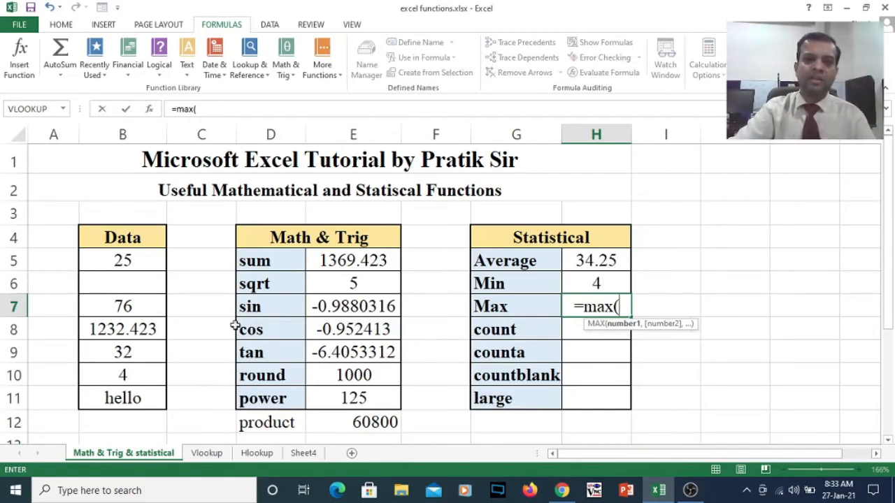
drag(130, 264, 132, 373)
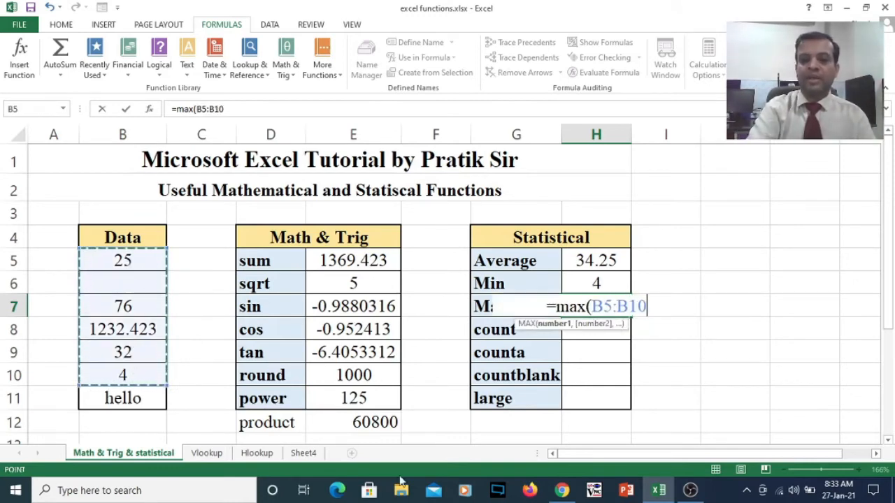
text())
key(Return)
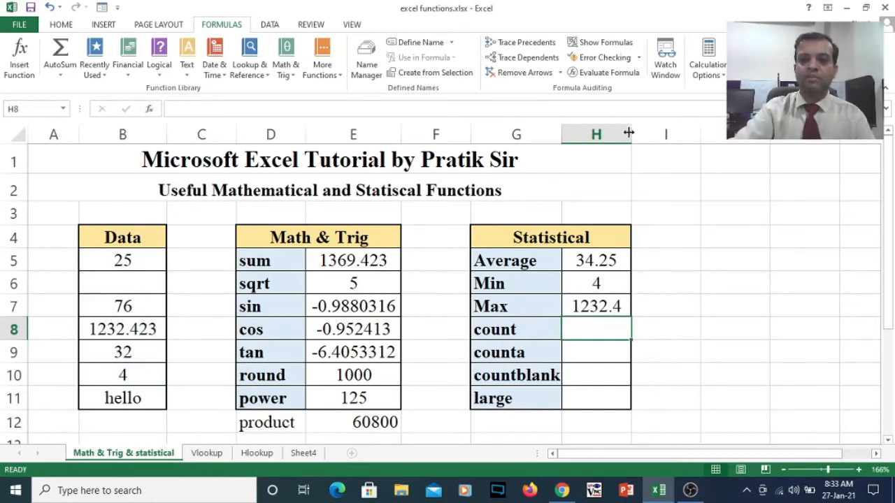
drag(629, 134, 657, 133)
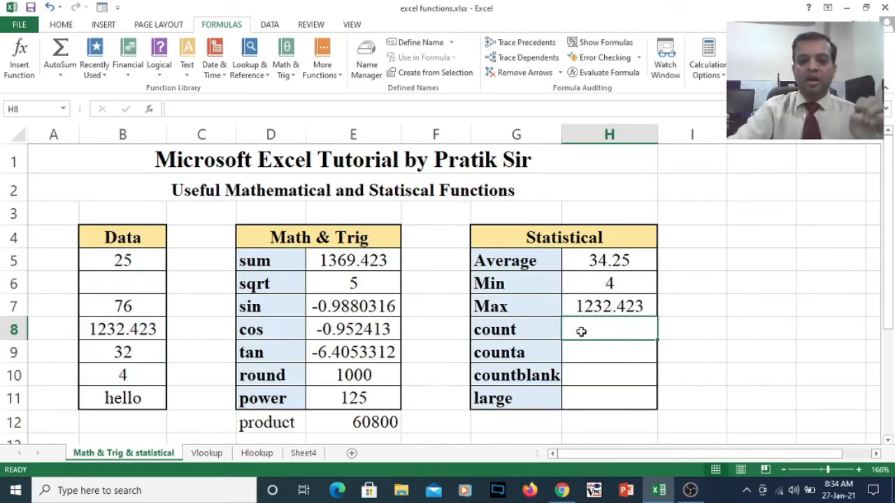
- Enter =COUNT(B5:B11) in cell H8 beside the count label to count the numeric cells in the Data column
drag(525, 329, 525, 370)
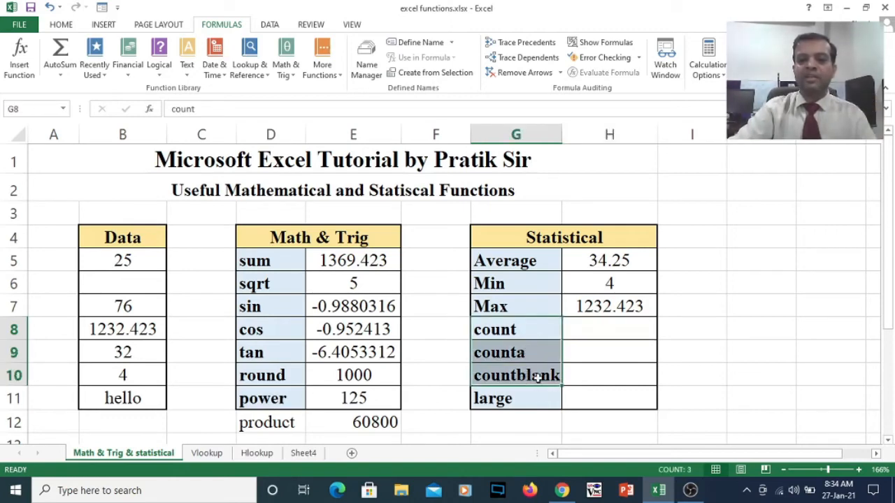
click(619, 332)
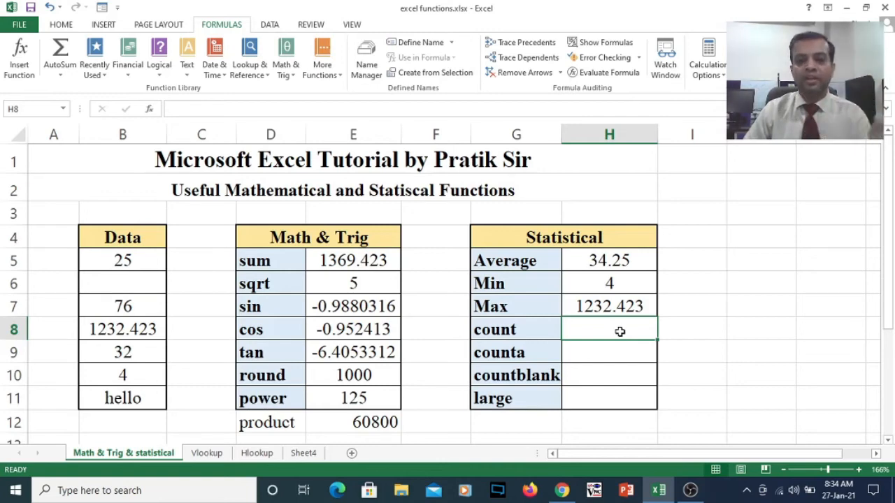
text(=)
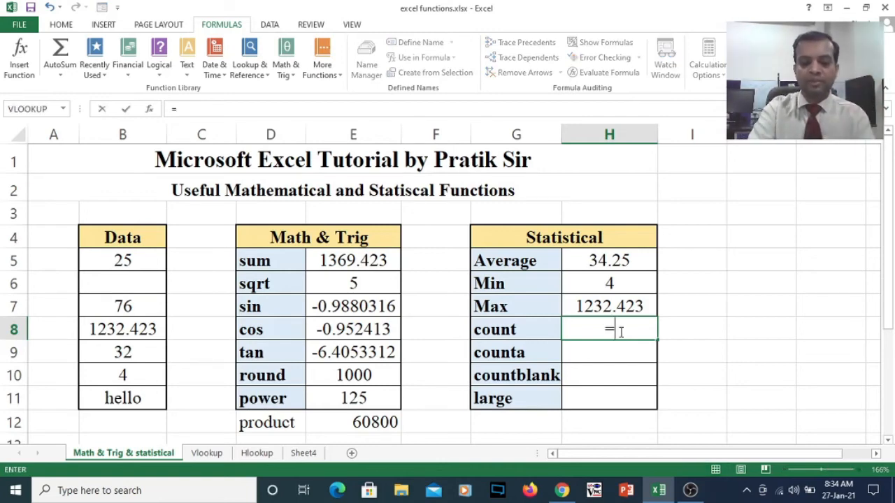
text(count()
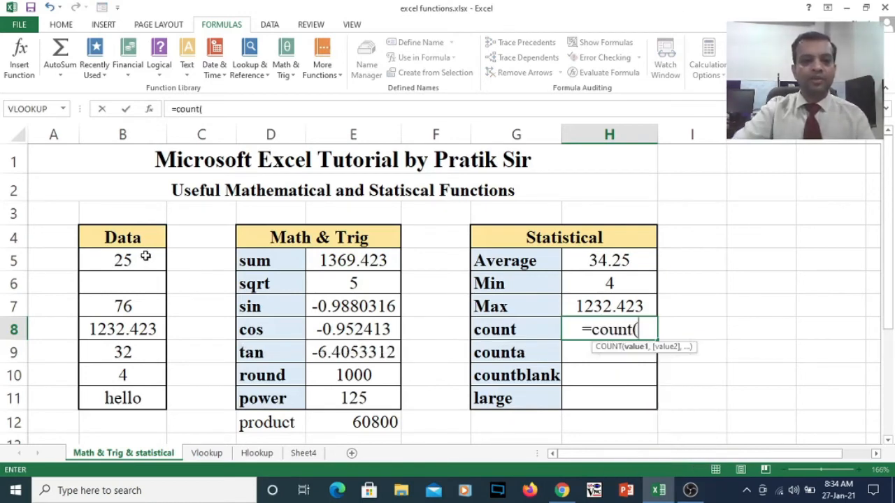
drag(145, 257, 141, 398)
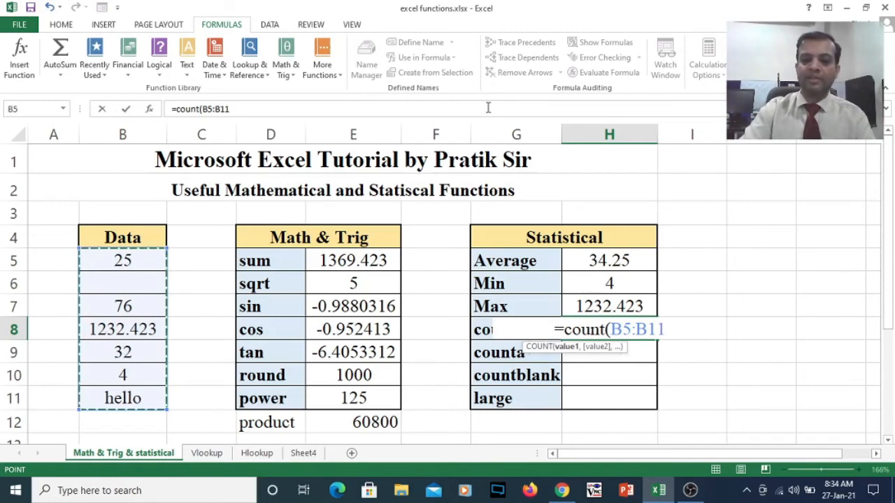
text())
key(Return)
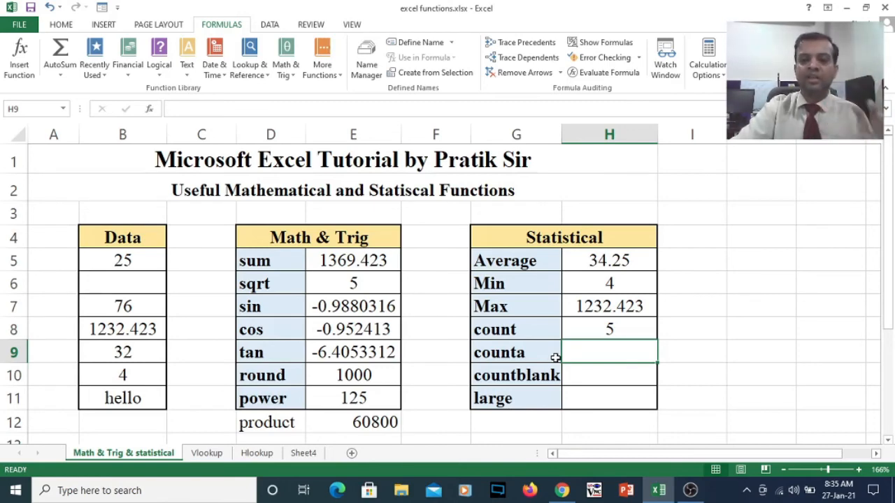
- Enter =COUNTA(B5:B11) in cell H9 beside the counta label to count the non-empty Data cells
text(=co)
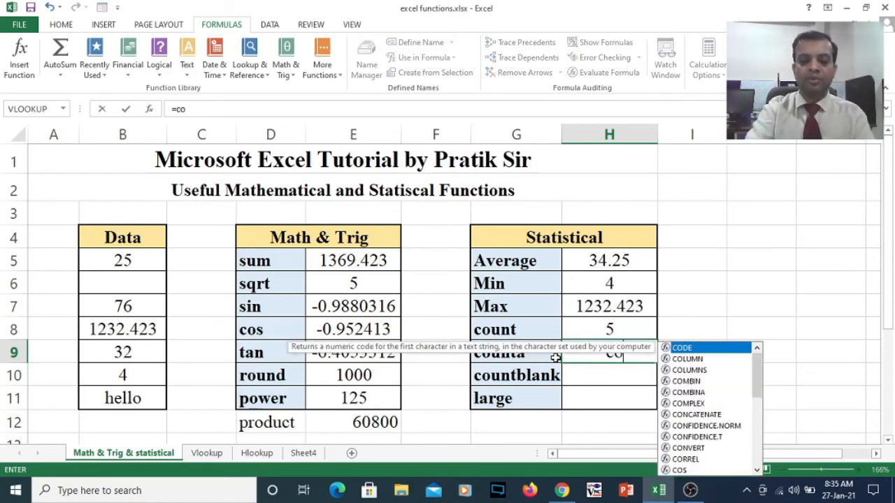
text(unta()
key(BackSpace)
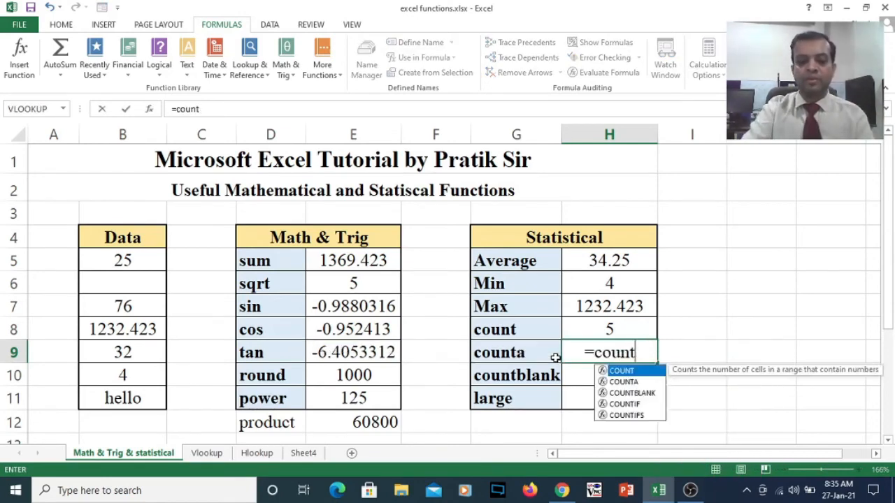
text(a()
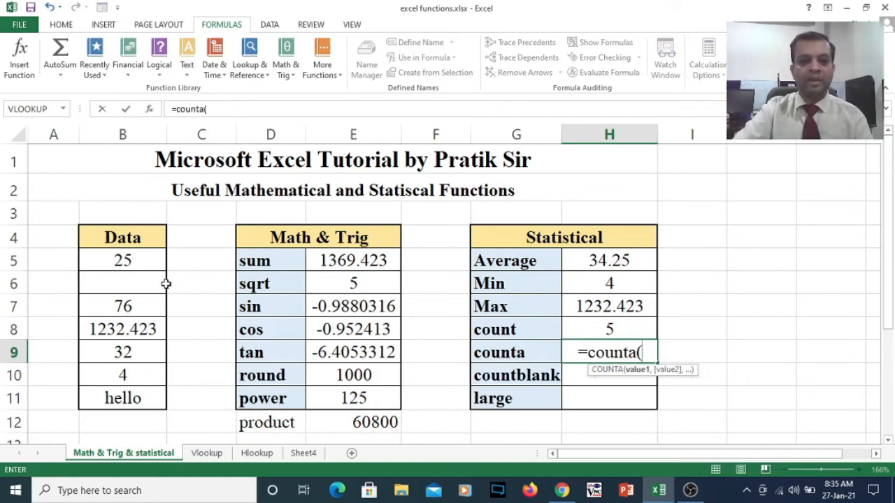
drag(144, 260, 141, 395)
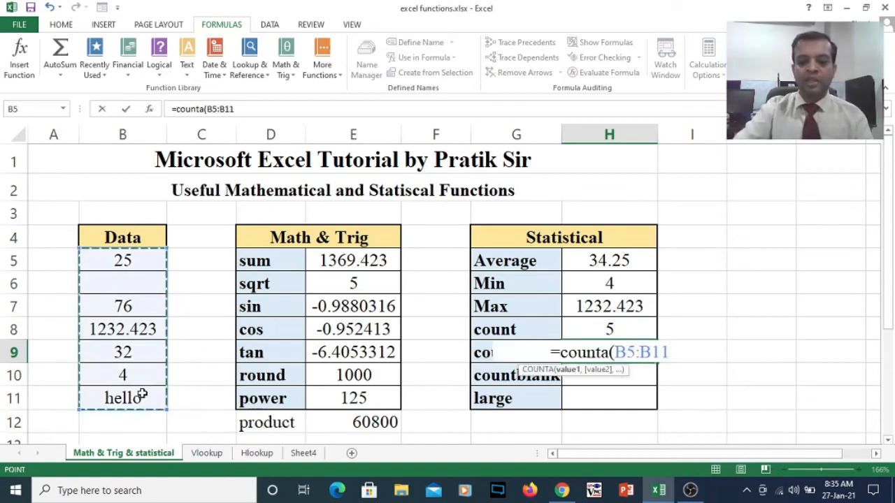
text())
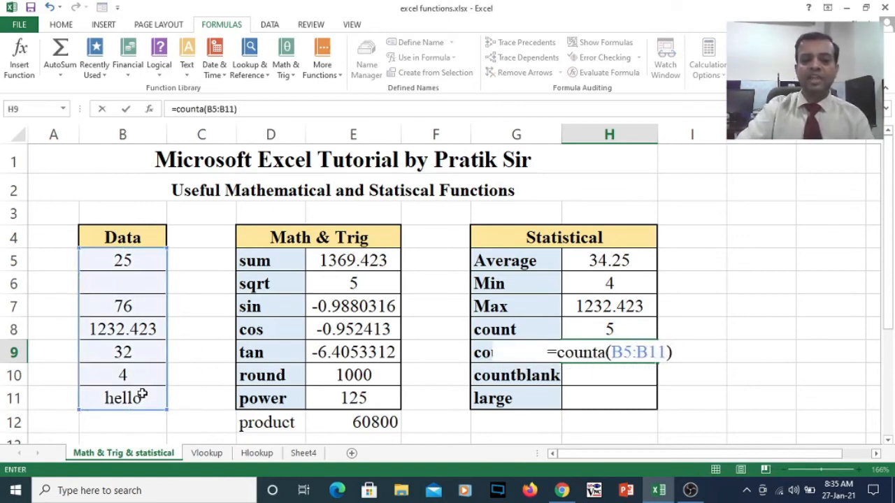
key(Return)
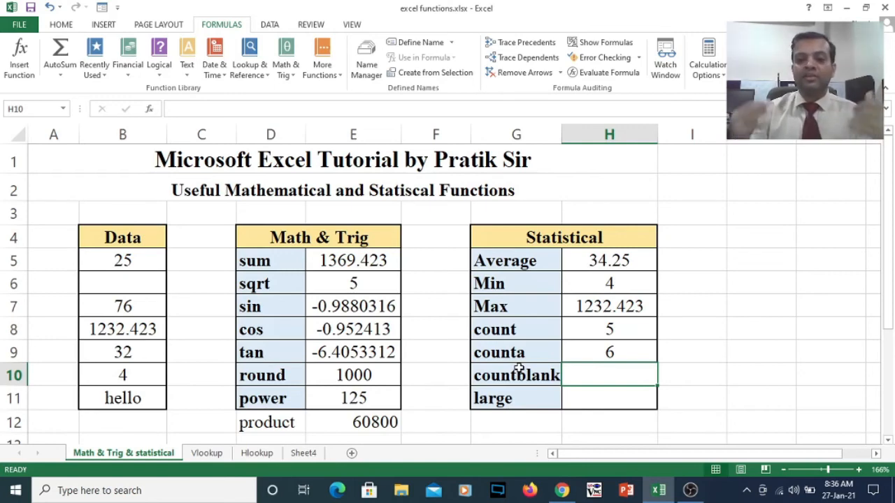
- Enter =COUNTBLANK(B5:B11) in cell H10 beside the countblank label to count the empty Data cells
text(=count)
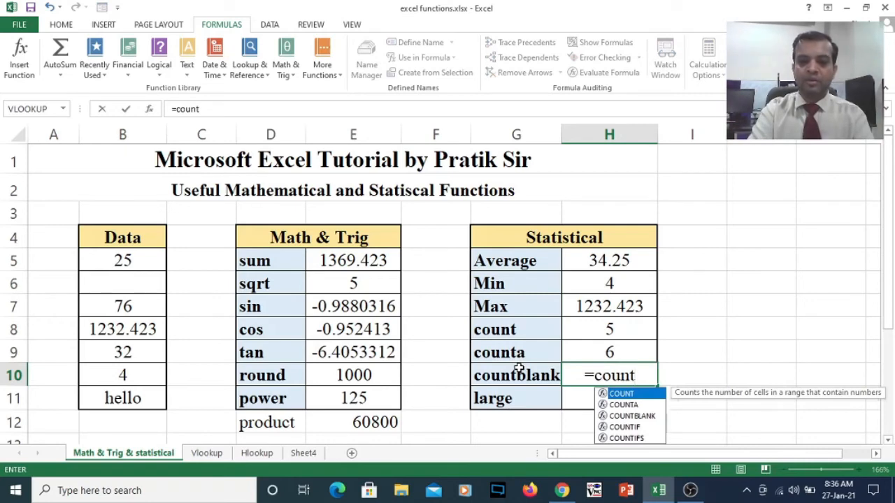
text(bla)
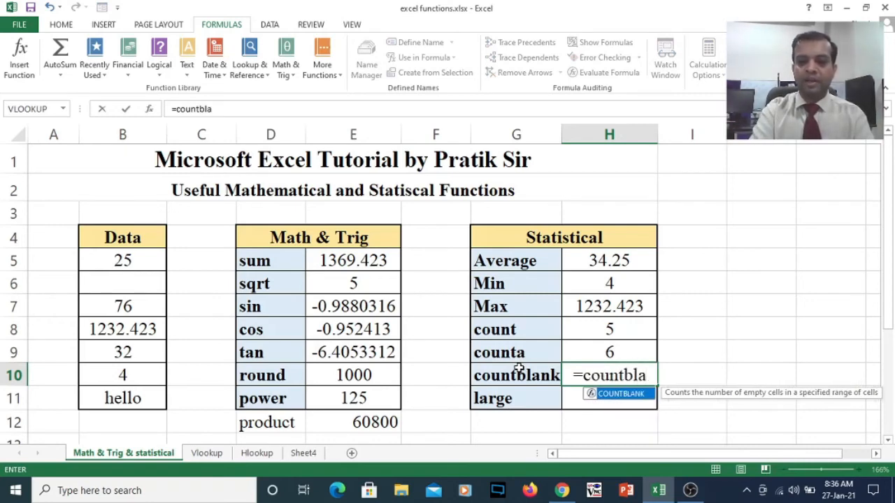
text(nk()
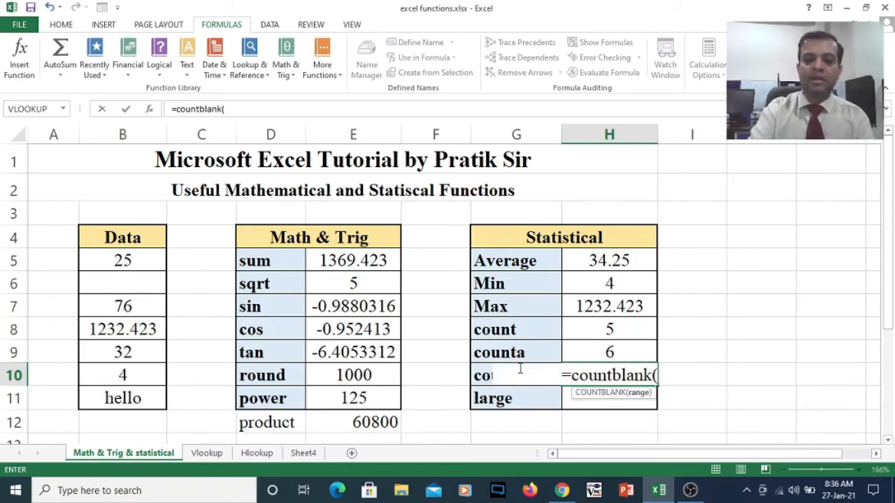
drag(131, 262, 122, 399)
text())
key(Return)
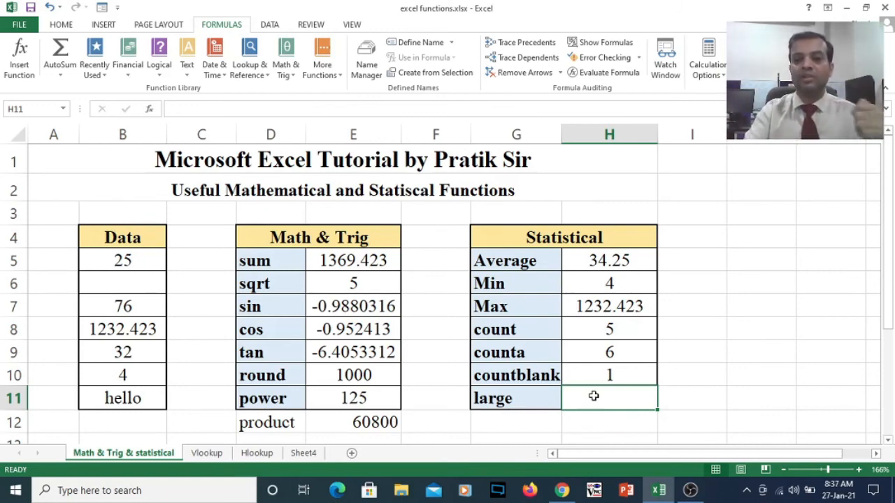
- Enter =LARGE(B5:B10,2) in cell H11 beside the large label and check the result against the values in the Data column
text(=large)
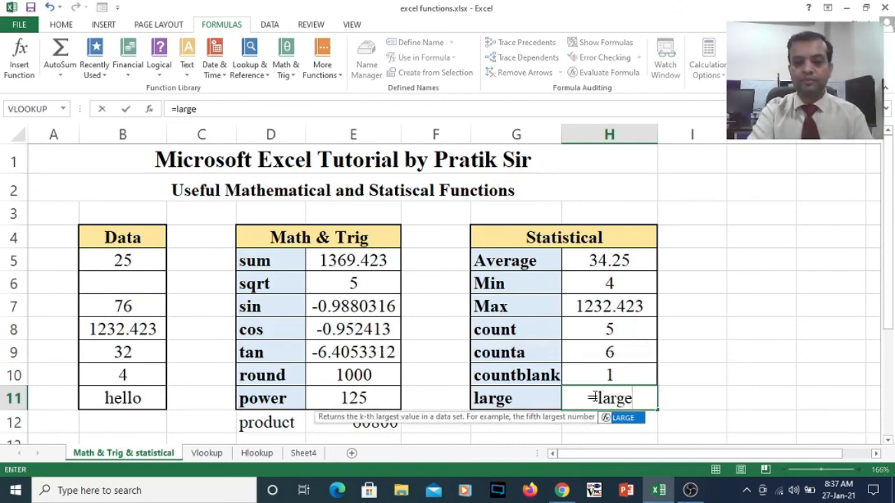
text(()
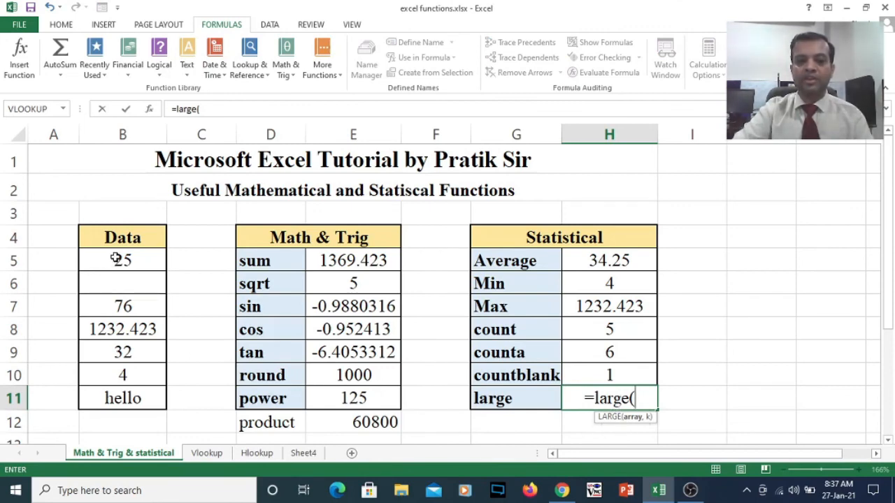
drag(117, 258, 119, 370)
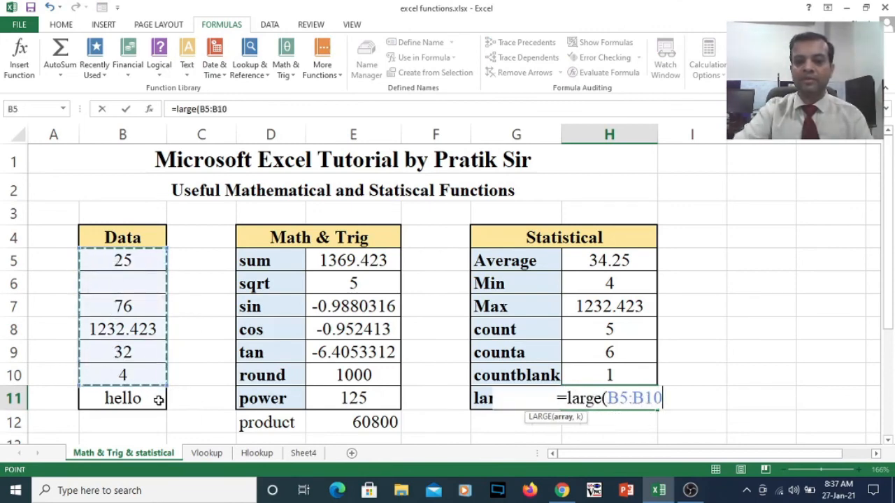
text(,)
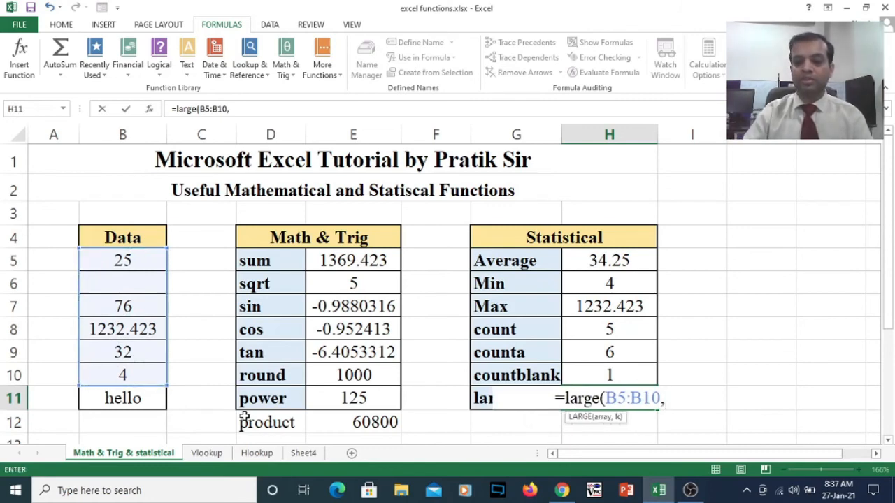
text(2)
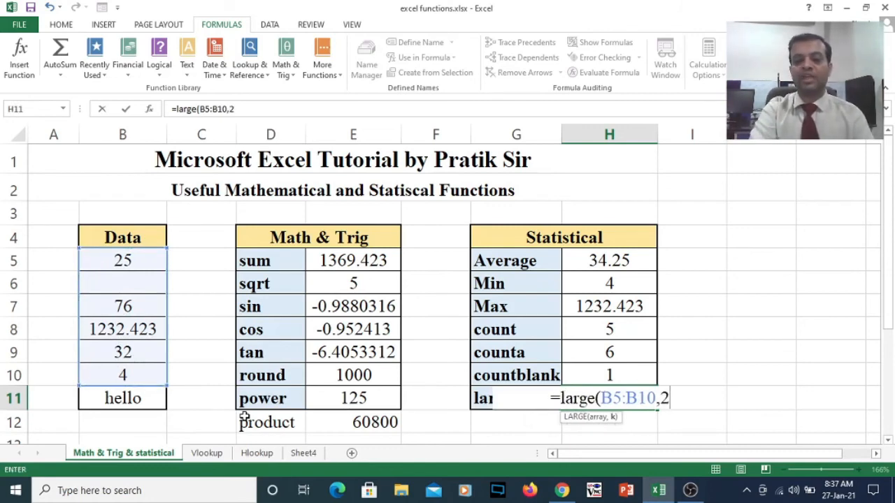
text())
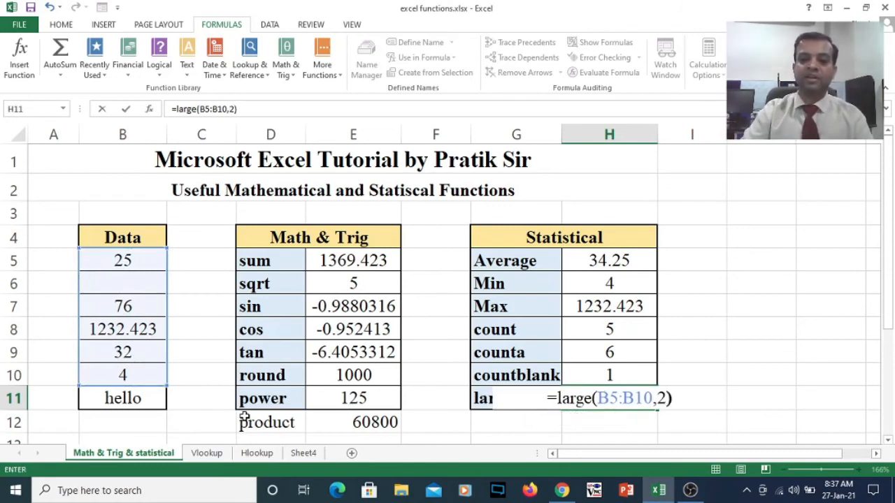
key(Return)
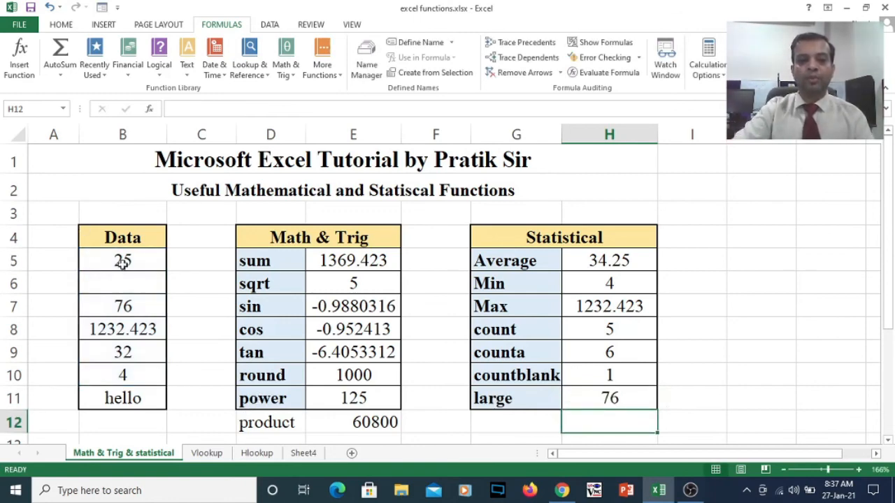
drag(122, 261, 129, 363)
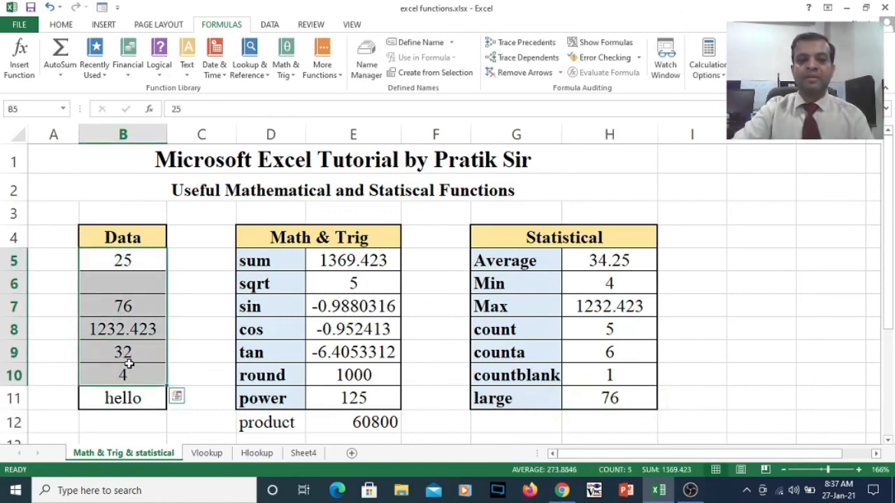
click(132, 349)
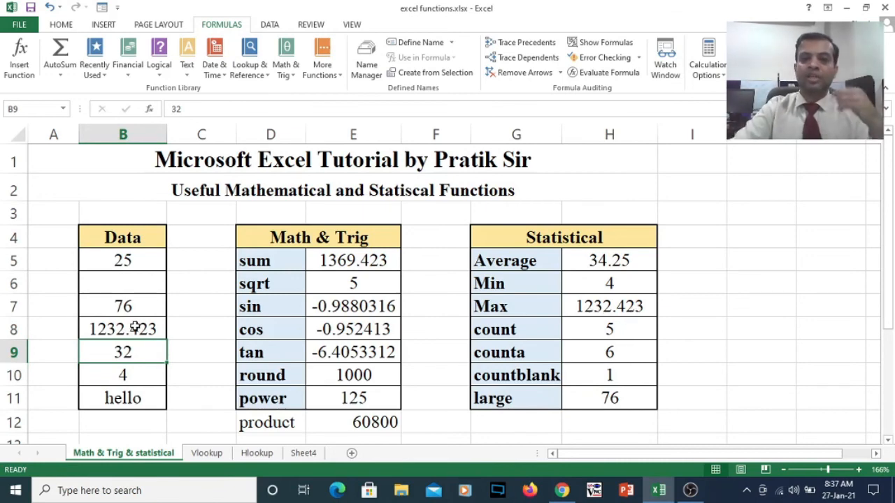
click(139, 305)
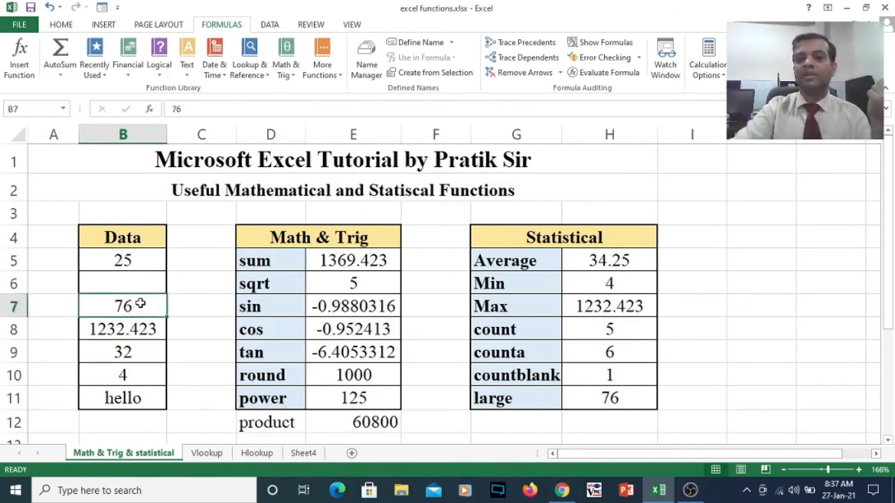
- Change the k argument of the LARGE formula in cell H11 to 3 to return the third-largest Data value
double_click(613, 400)
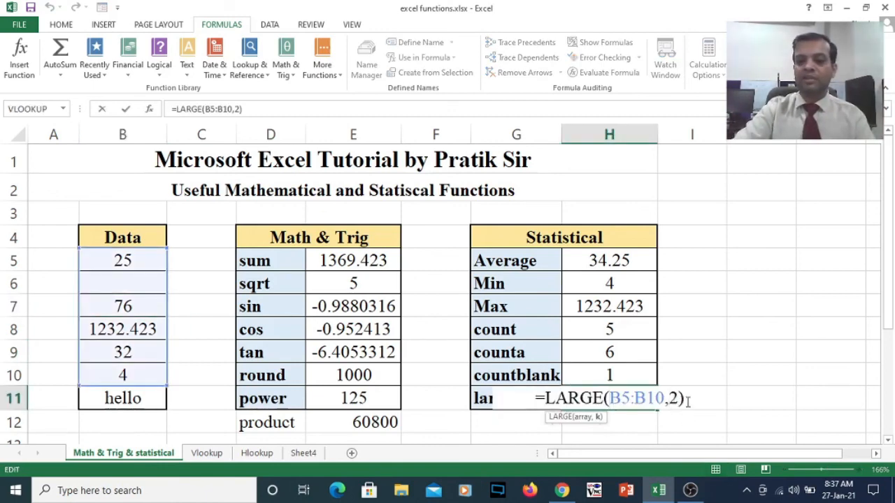
key(BackSpace)
text(3)
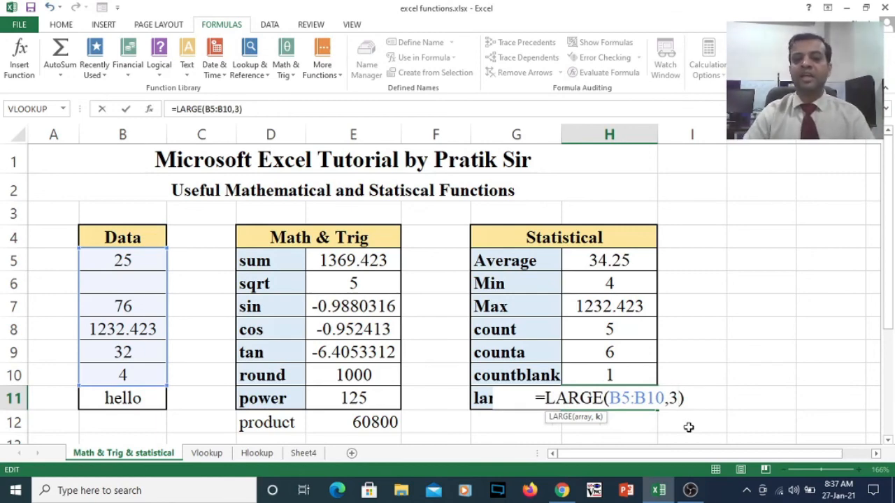
key(Return)
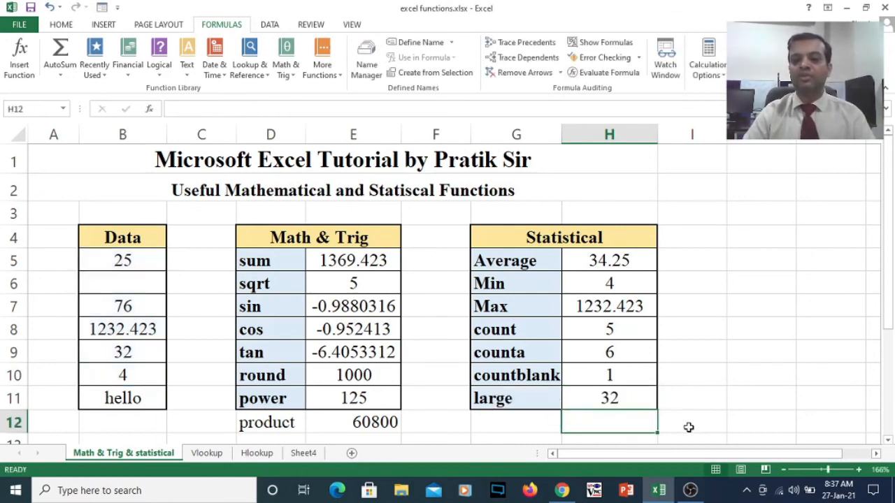